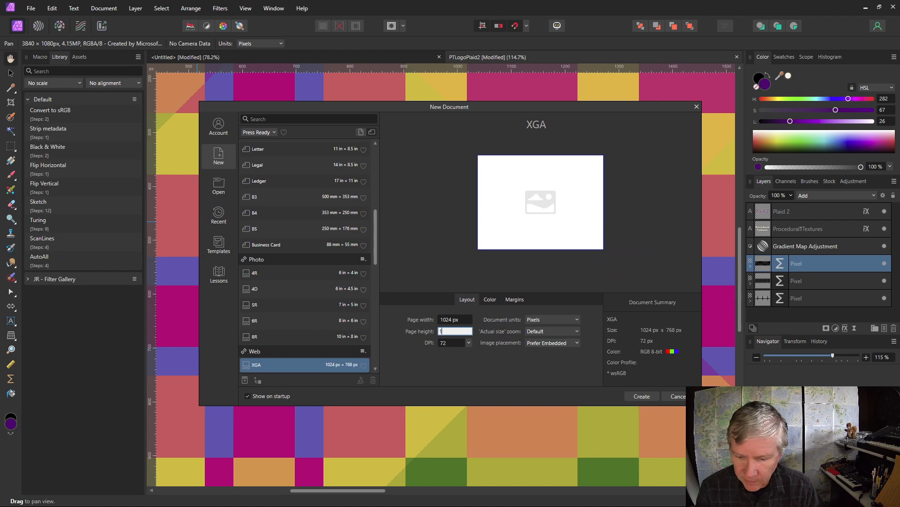
Step: Create a new 1024 × 1024 px RGB/8 document at 72 DPI
left_click(491, 300)
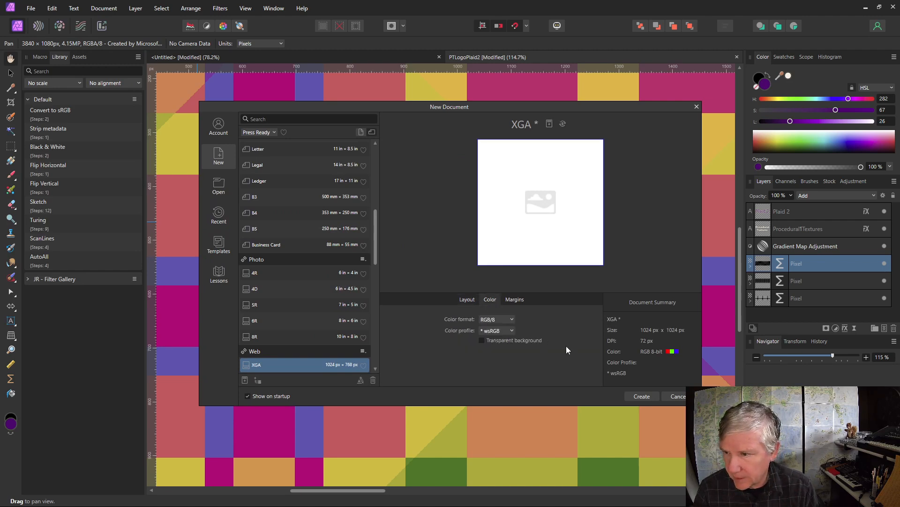
left_click(641, 397)
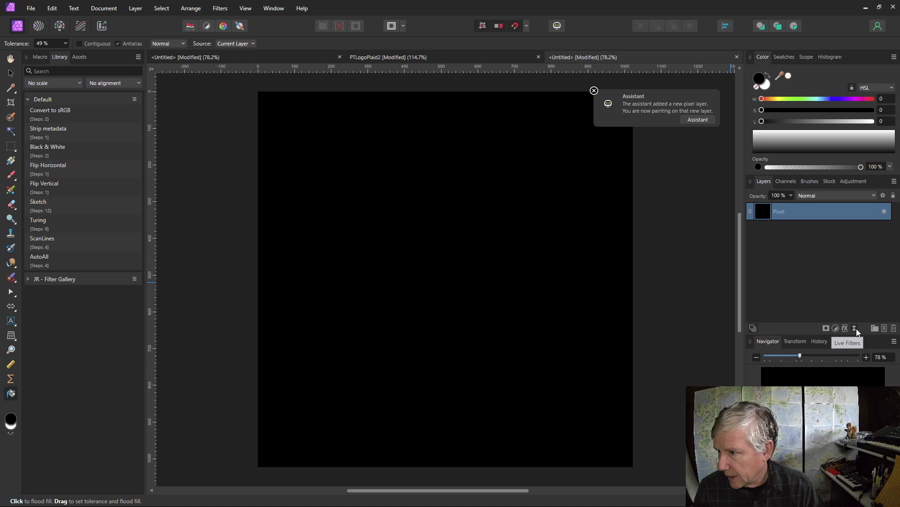
Step: Add a live Procedural Texture filter with one equation and a real-number custom input a set to 6
left_click(856, 328)
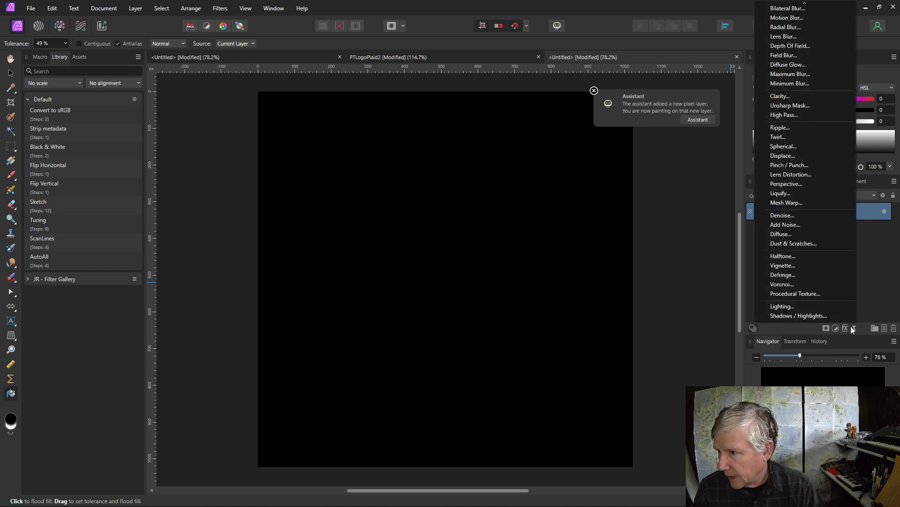
left_click(815, 293)
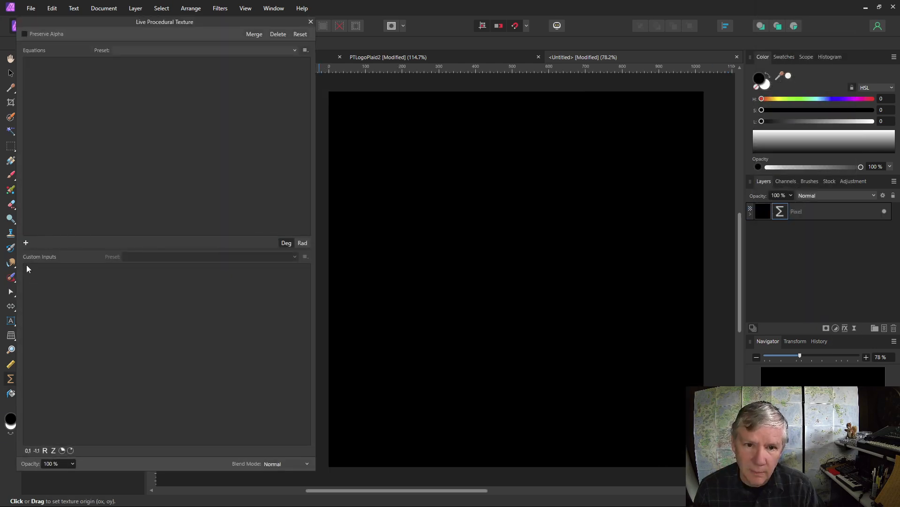
left_click(26, 242)
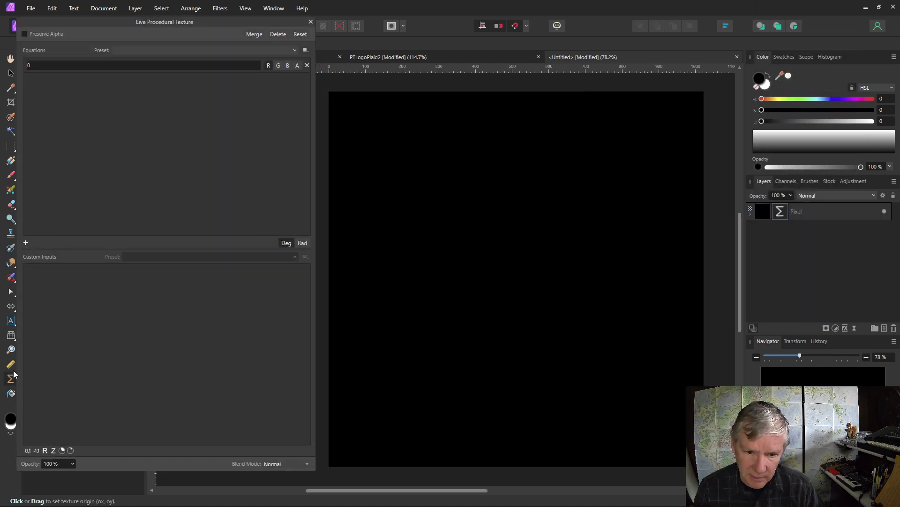
left_click(45, 451)
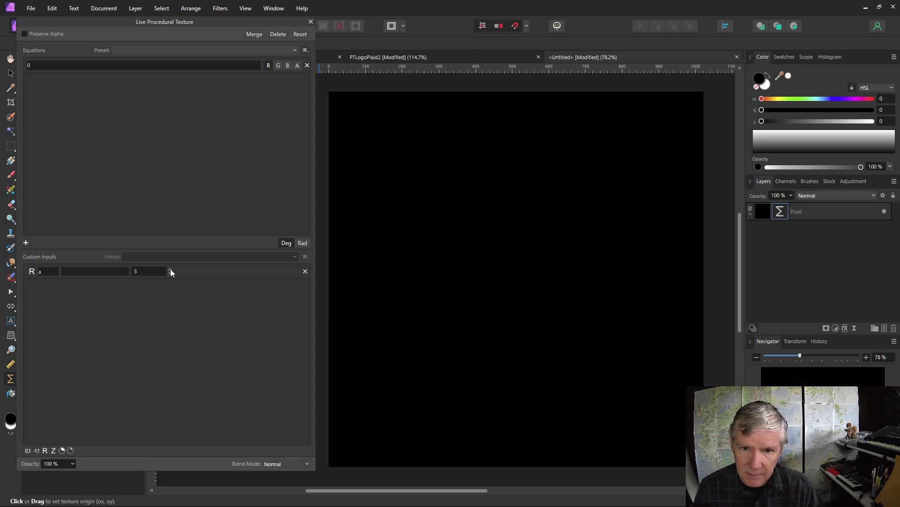
left_click(170, 269)
Step: Apply the equation to the red, green and blue channels and enter var v=vec2(x,y)*a/w; as its start
left_click(55, 64)
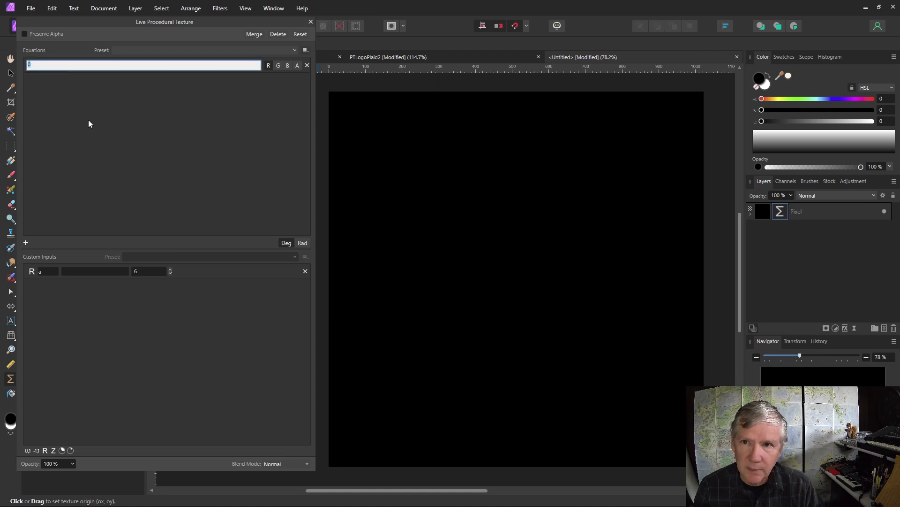
left_click(277, 63)
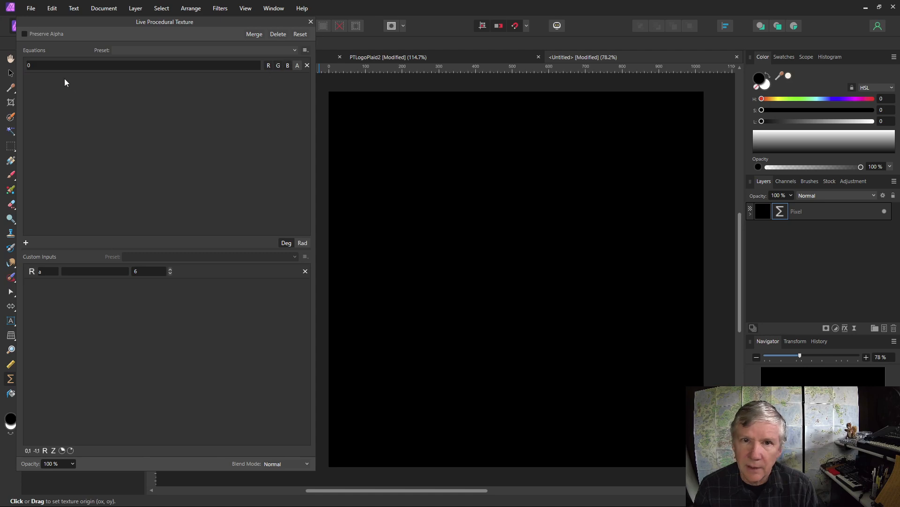
left_click(51, 69)
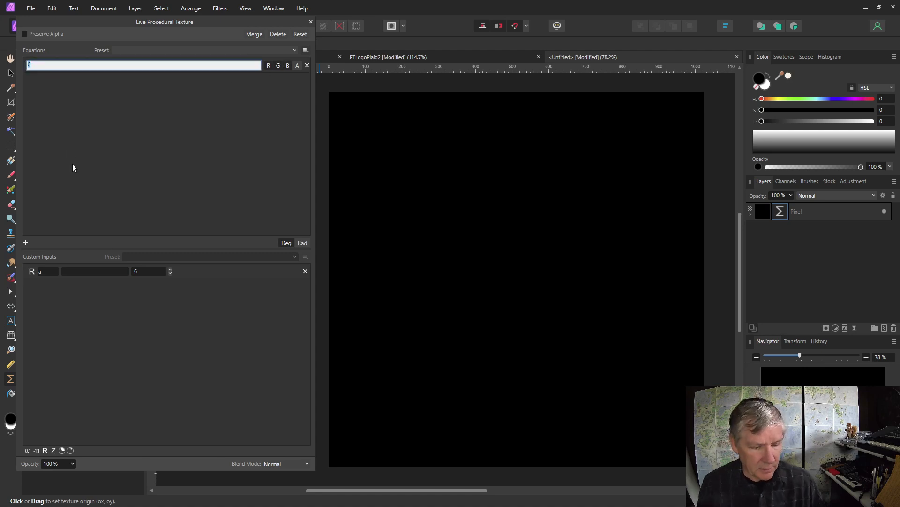
type("var")
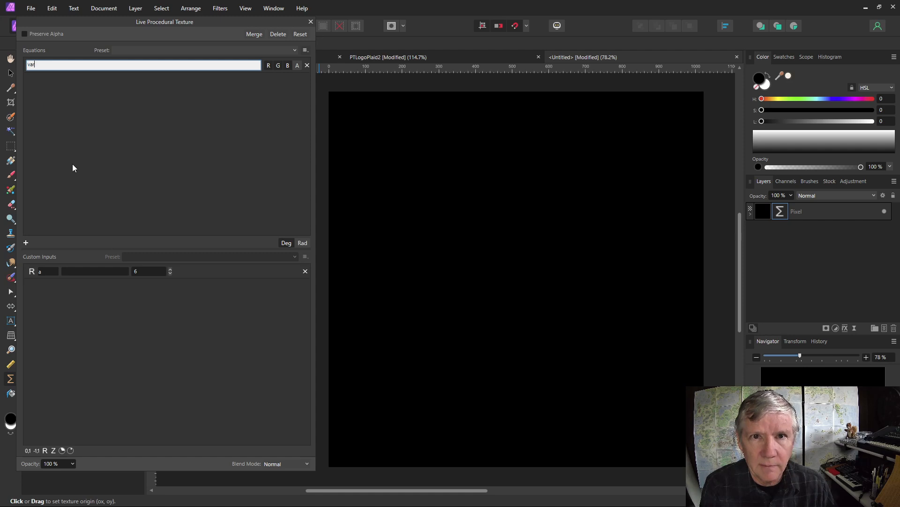
type(" v")
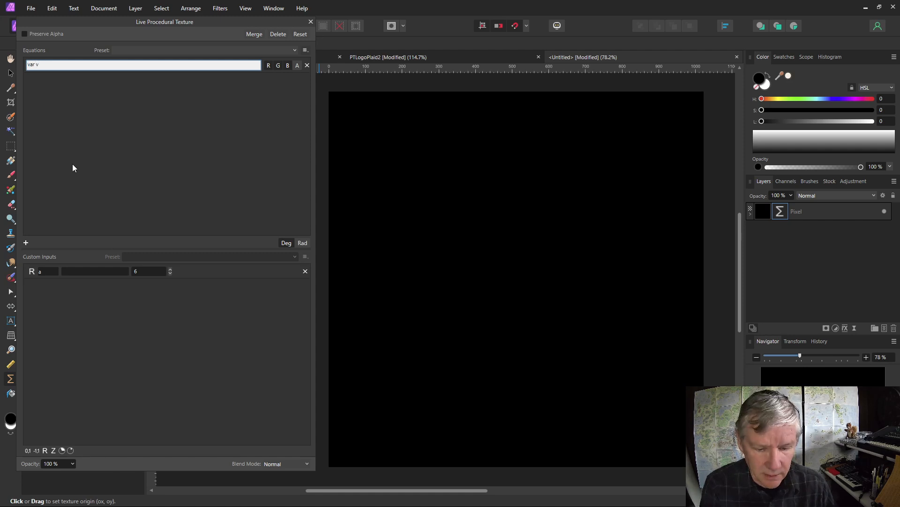
type("=vec2")
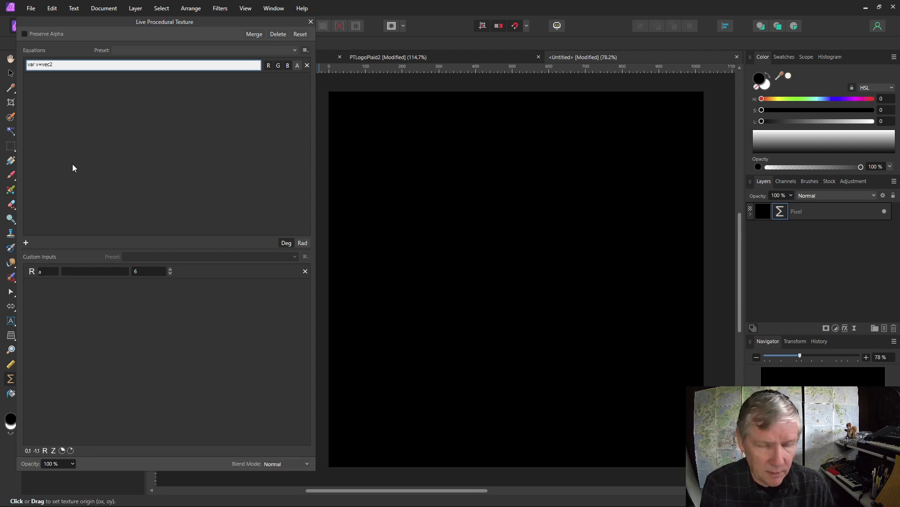
type("(x,y)")
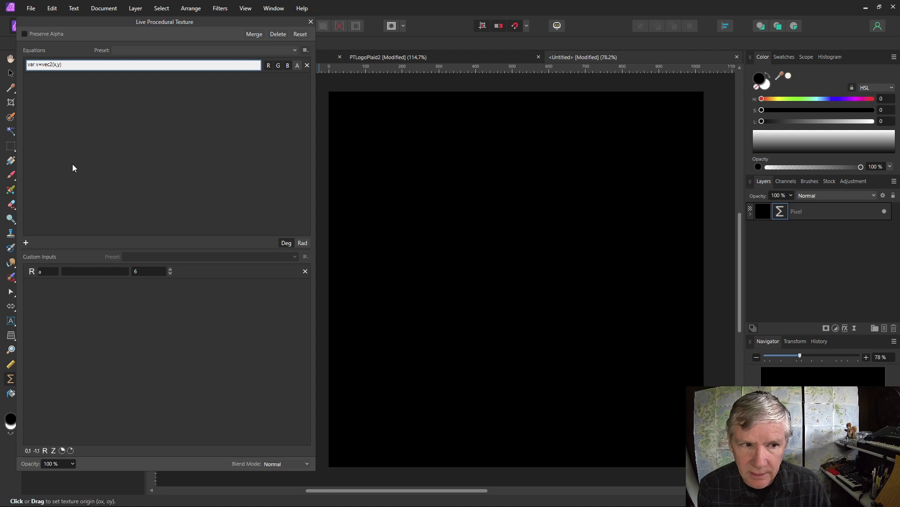
type("*")
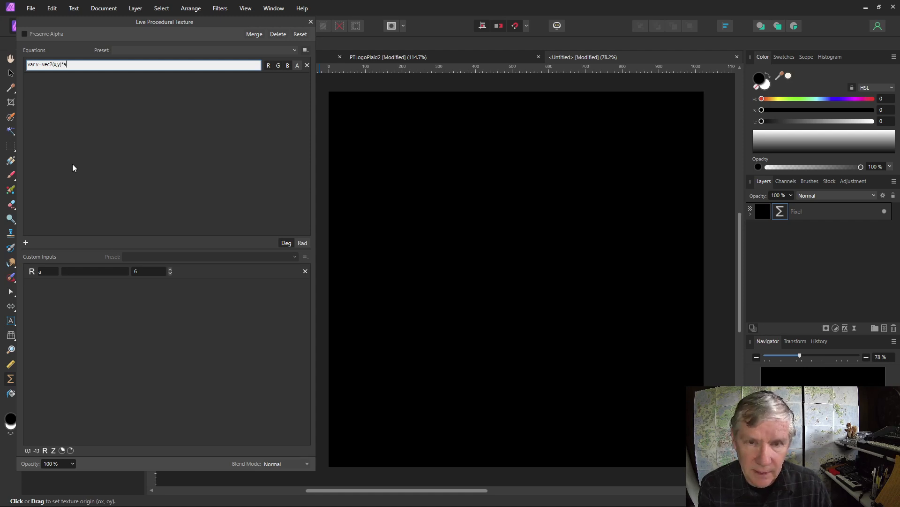
type("a/w;")
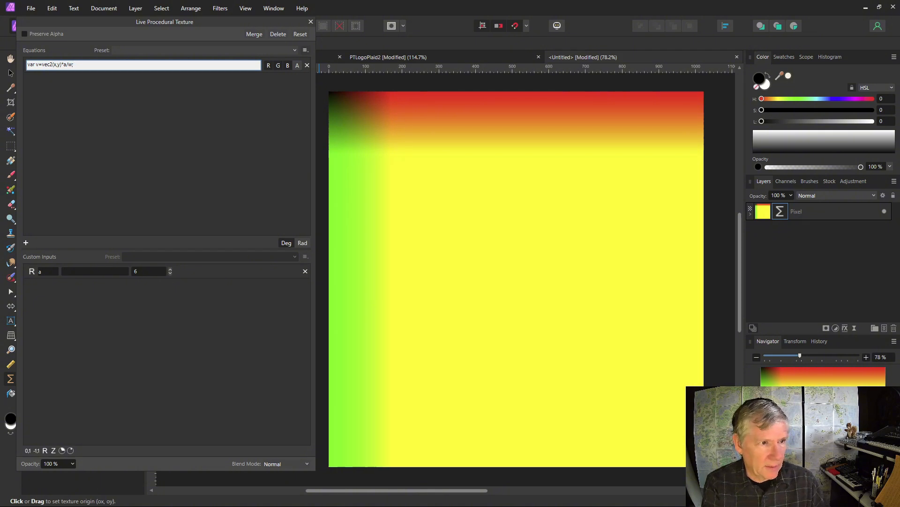
Step: Complete the equation with osc(v.x) after the vector definition
key("BackSpace")
key("BackSpace")
key("BackSpace")
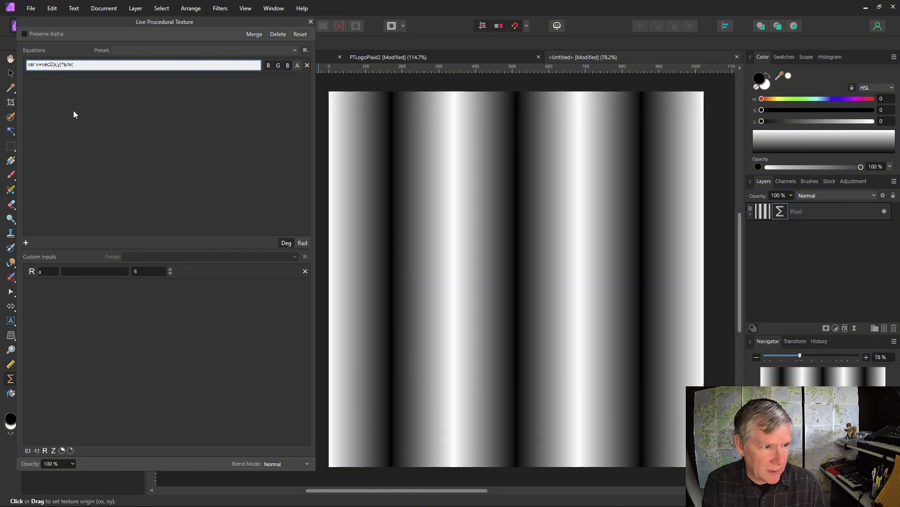
type("osc")
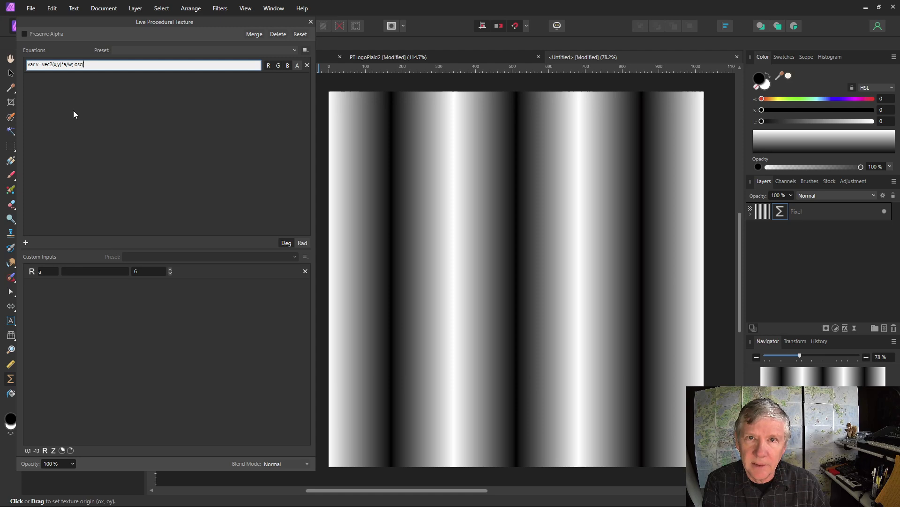
type("(v.x")
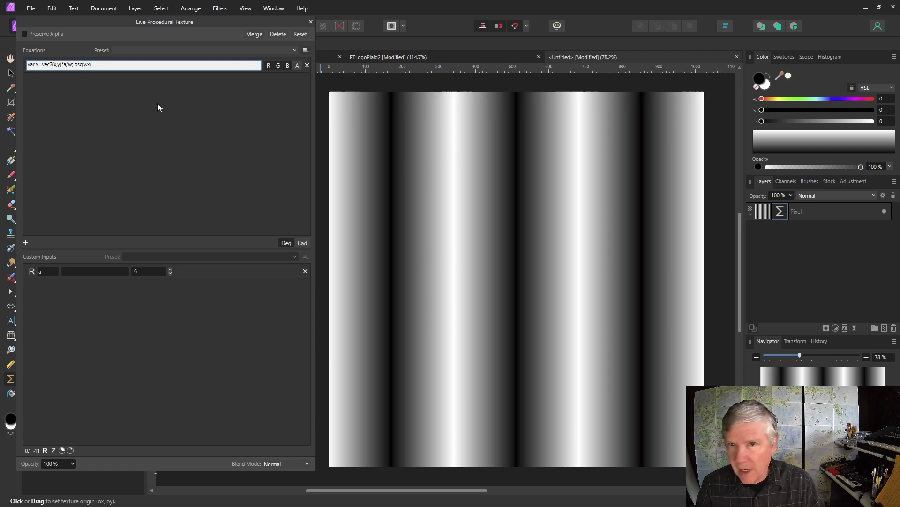
Step: Wrap the oscillator in a step function so the equation ends with step(e,osc(v.x))
left_click(75, 64)
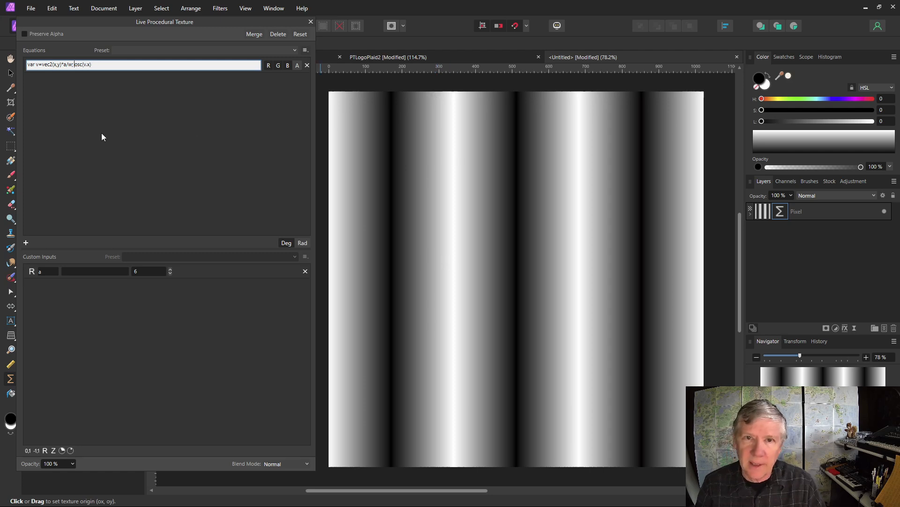
type("step")
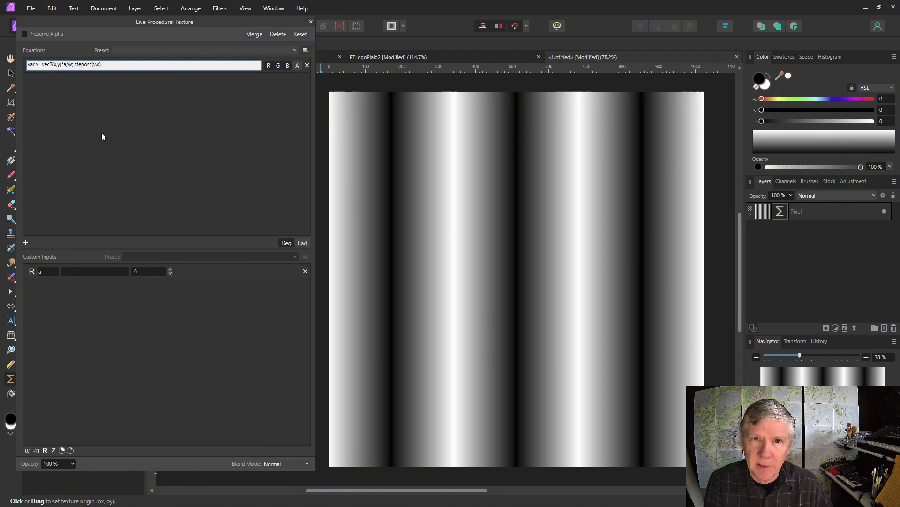
type("(e,osc(v.x")
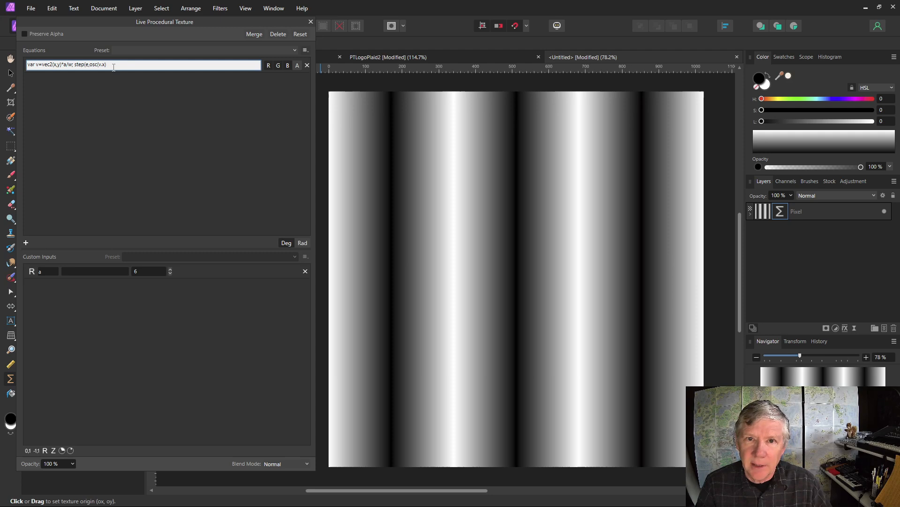
type(")")
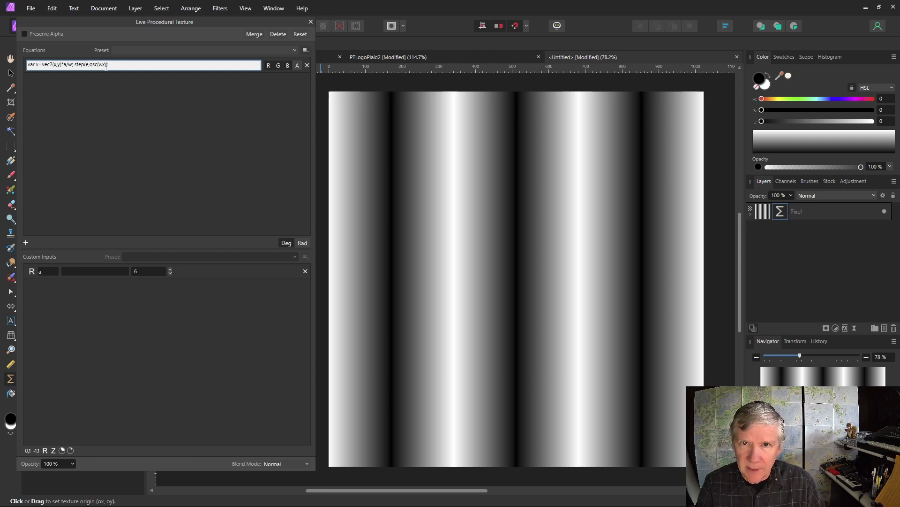
Step: Add a 0 to 1 custom input named e and lower it to about a quarter of its range
left_click(27, 451)
left_click(41, 287)
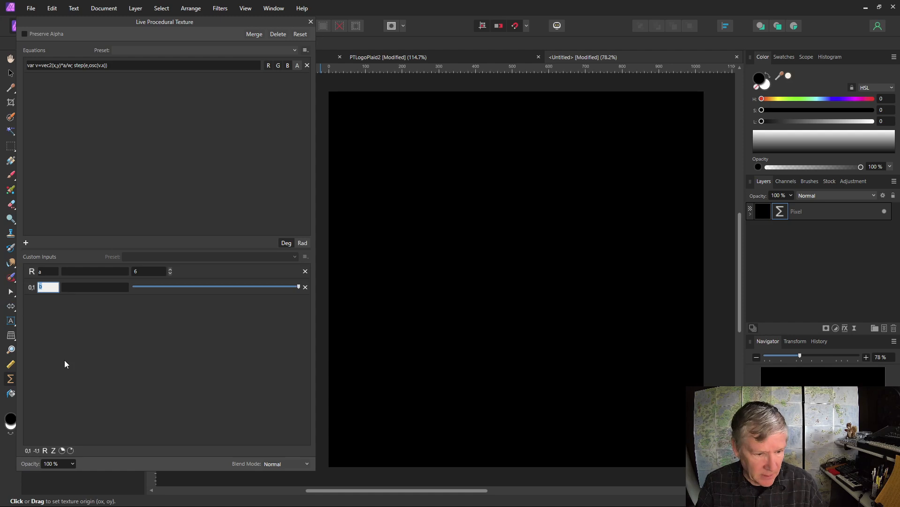
type("e")
key("Return")
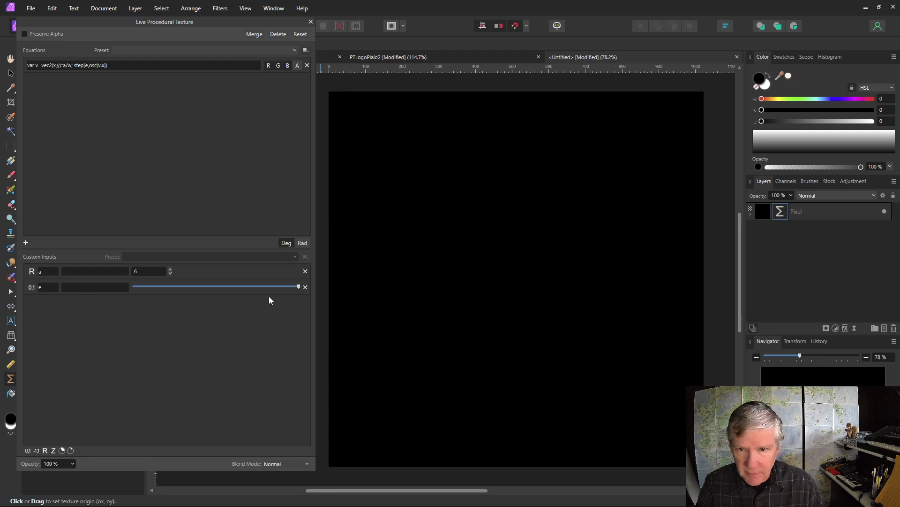
left_click_drag(299, 286, 176, 296)
Step: Label the custom input a as Scale and the input e as Line Width
left_click(63, 271)
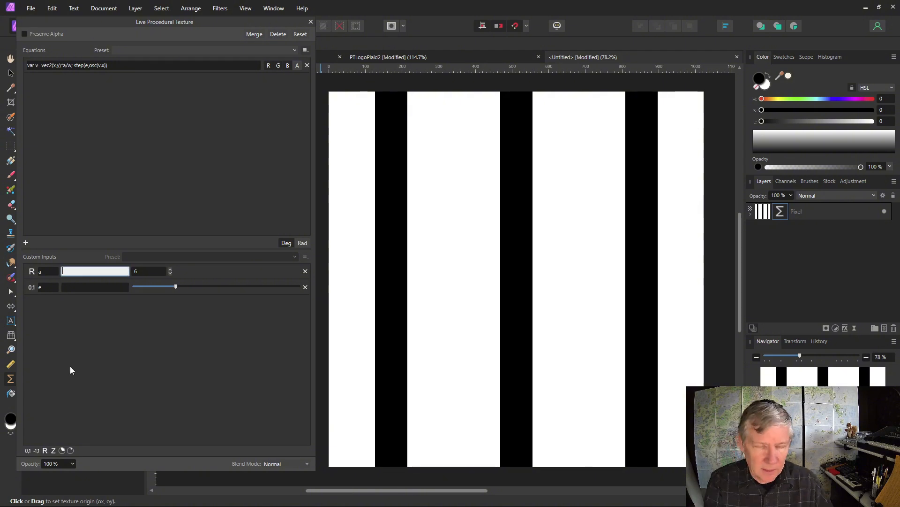
type("Scale")
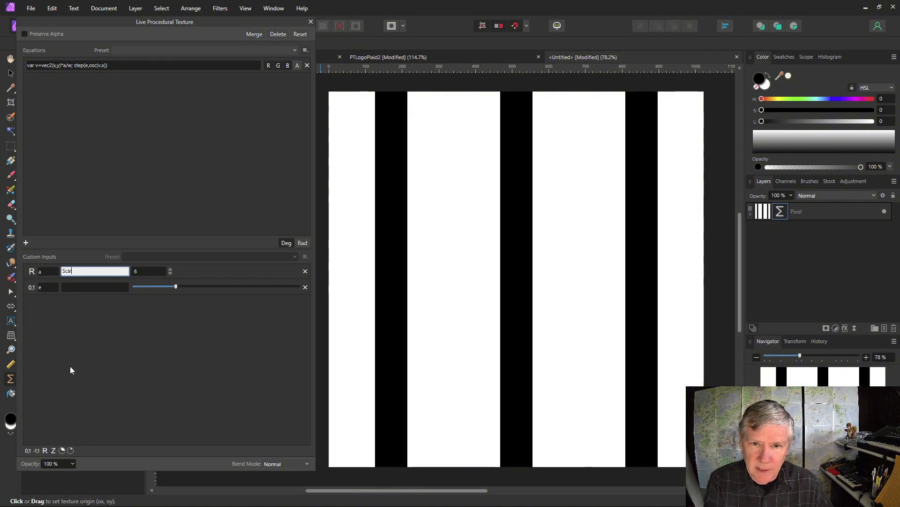
left_click(80, 287)
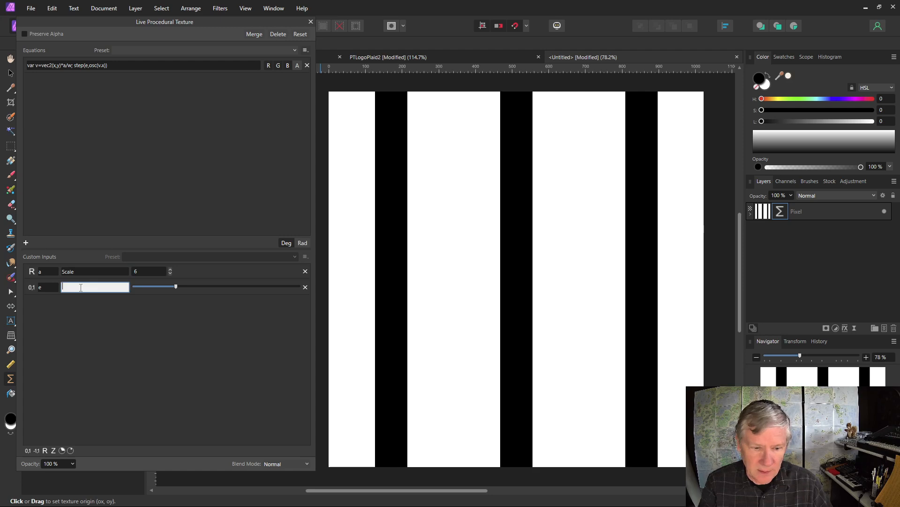
type("Line Width")
Step: Append a copy of the term step(e,osc(v.x)) to the equation, added with a plus sign
left_click(118, 145)
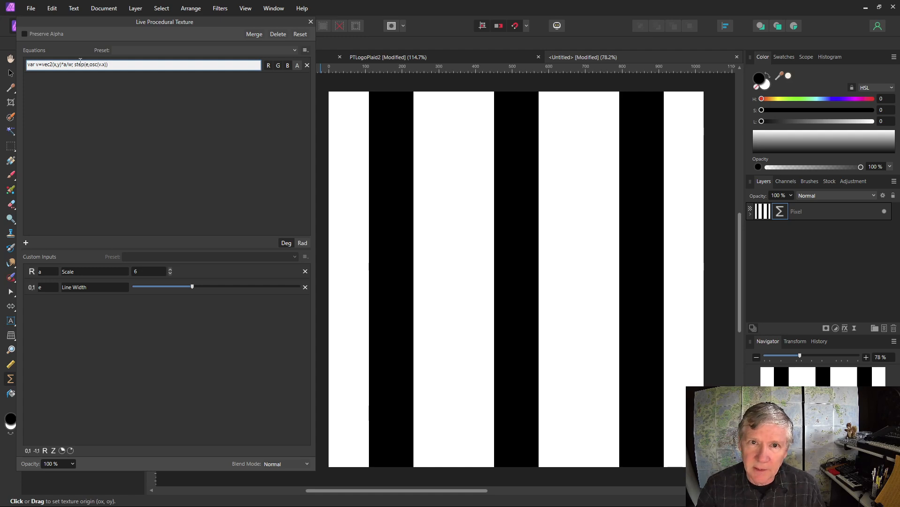
left_click_drag(74, 64, 111, 63)
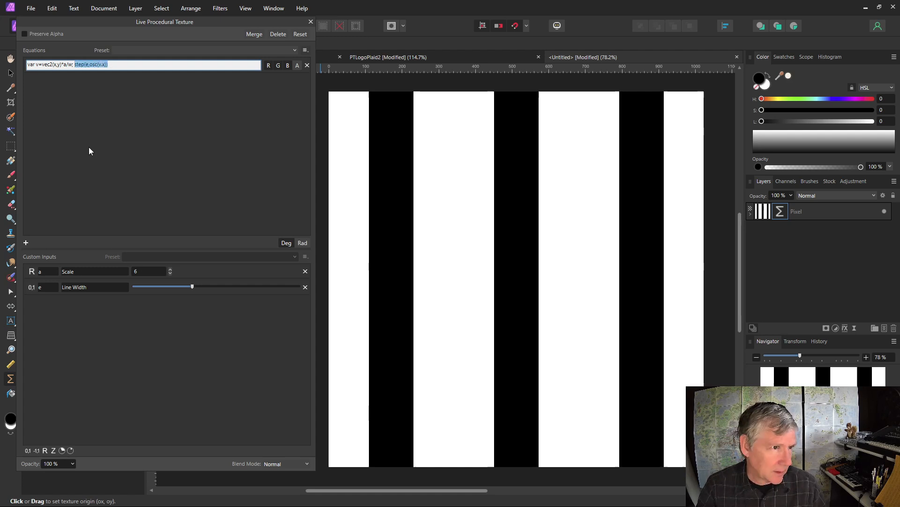
key("ctrl+c")
key("Right")
type("+")
key("ctrl+v")
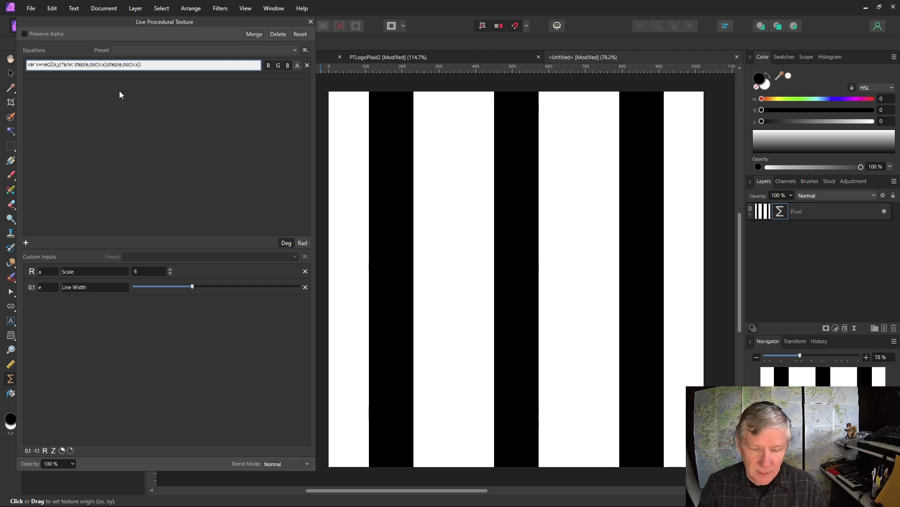
key("Return")
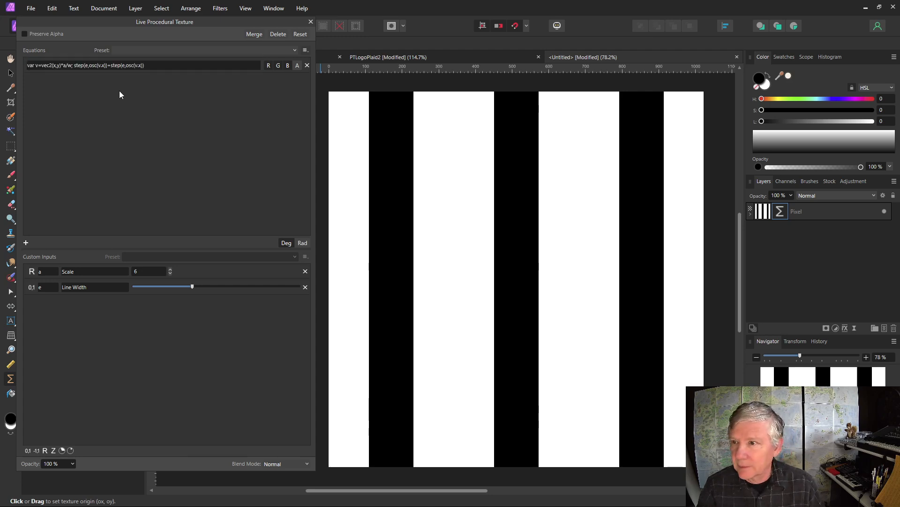
Step: Change v.x to v.y in the second step term and raise Line Width to about half its range
left_click(141, 66)
left_click(141, 66)
key("BackSpace")
type("y")
key("Return")
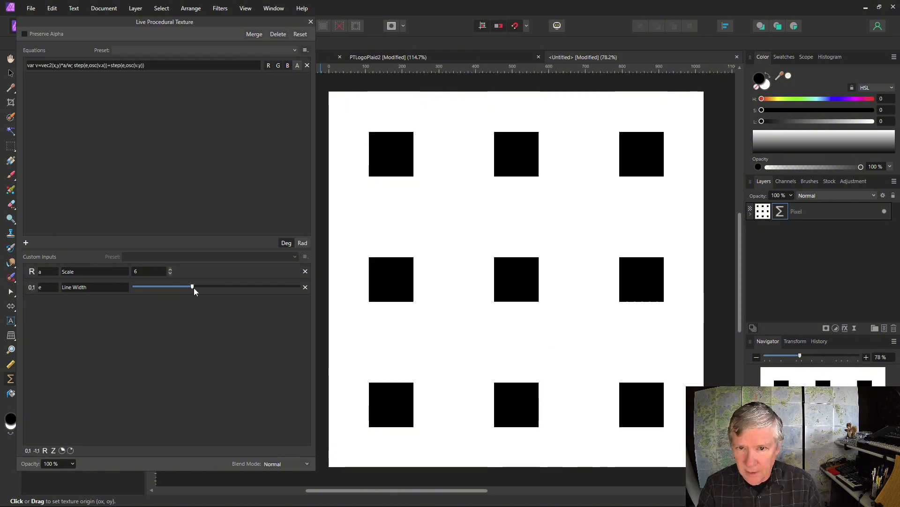
left_click_drag(193, 287, 214, 290)
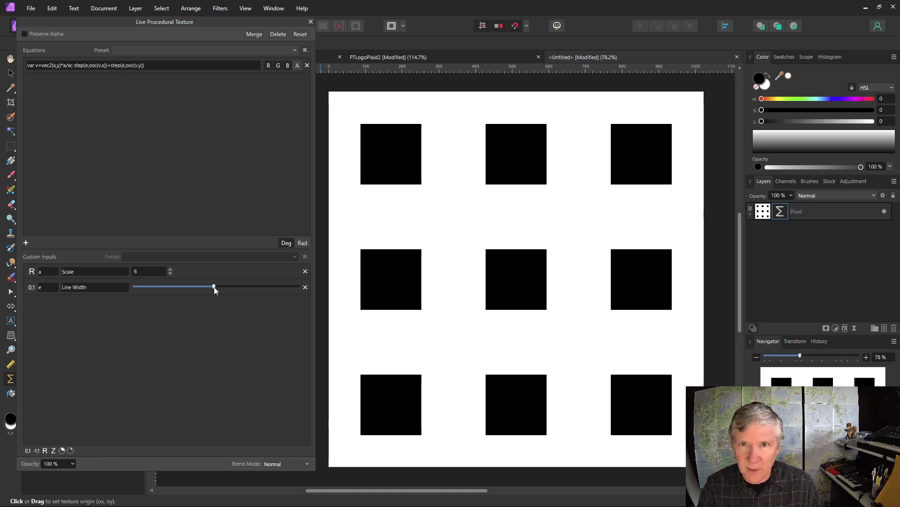
Step: Enclose the sum of the two step terms in parentheses and multiply it by i in the equation
left_click(88, 117)
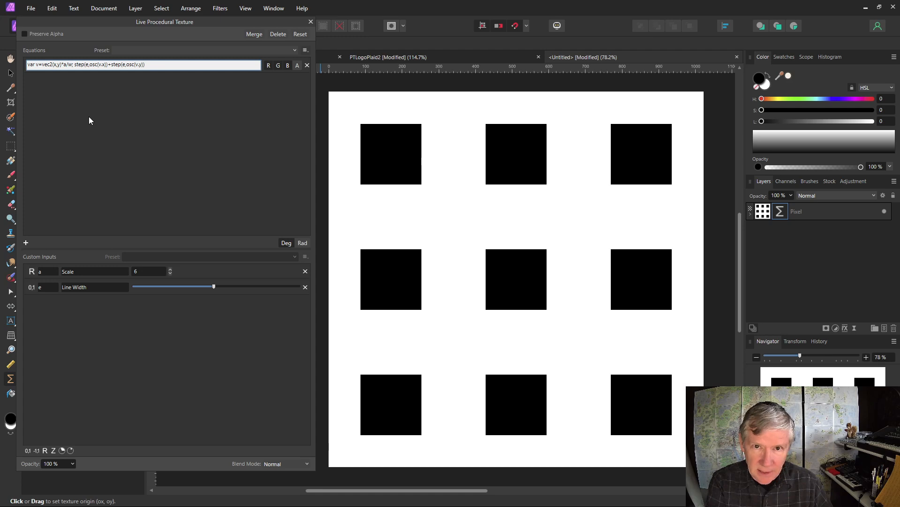
type("i")
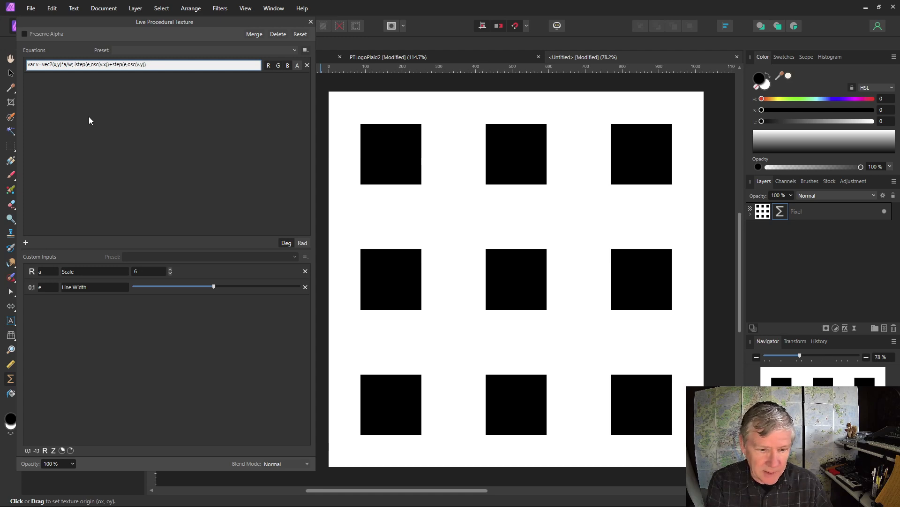
type("f")
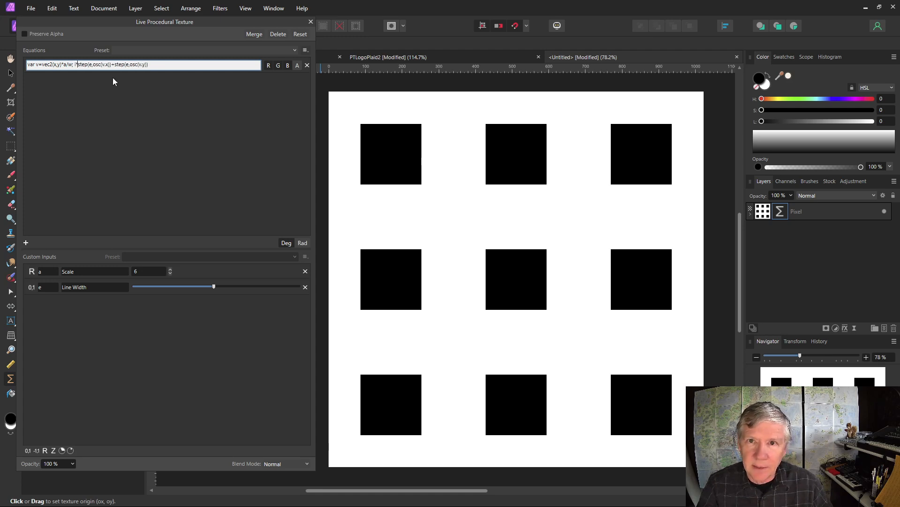
type("(")
left_click(164, 64)
type(")")
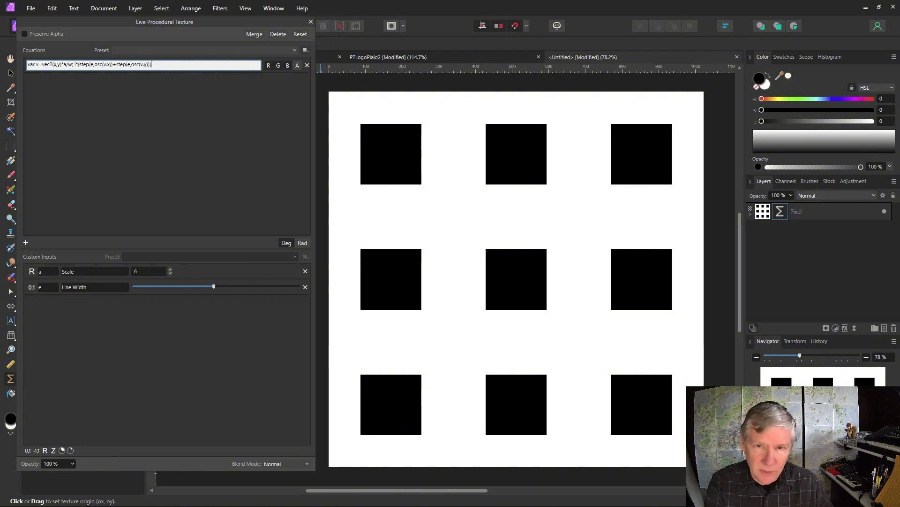
Step: Add a 0 to 1 custom input named i, label it Fader, and lower it to just under half its range
left_click(35, 449)
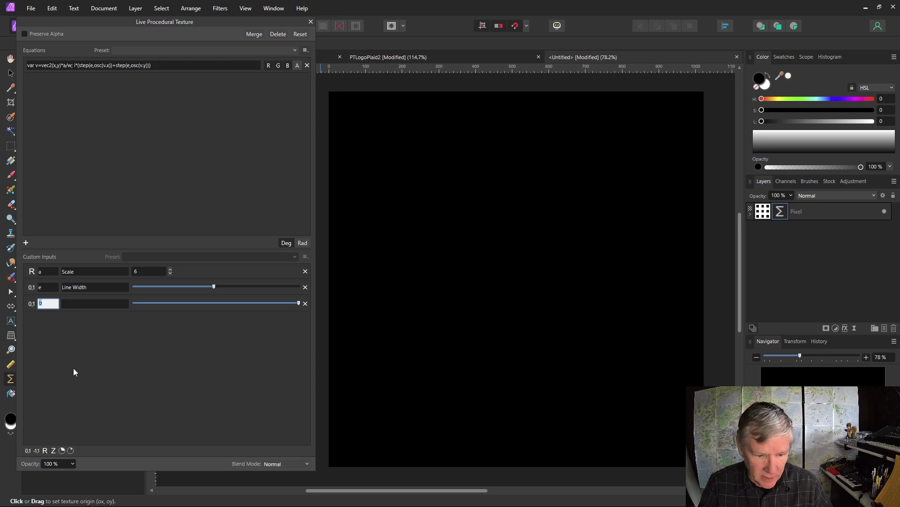
type("i")
left_click(73, 305)
type("Fader")
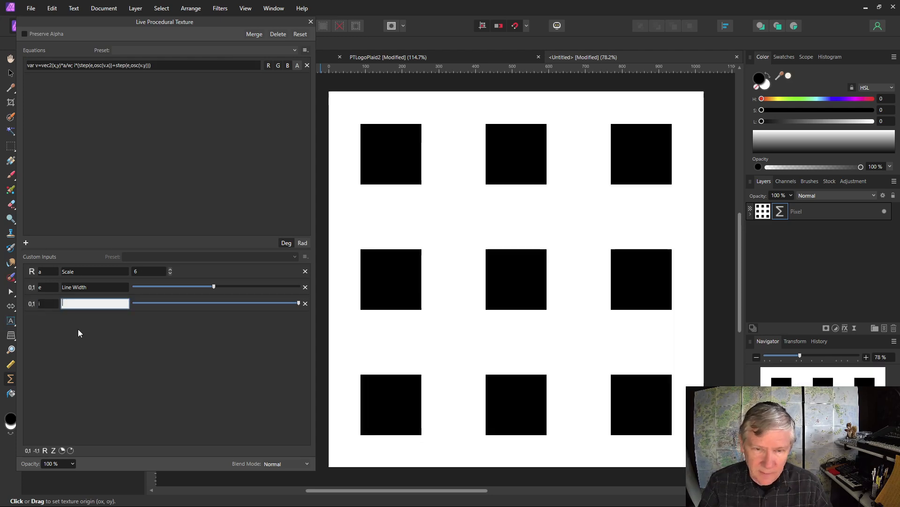
key("Return")
left_click_drag(299, 304, 208, 303)
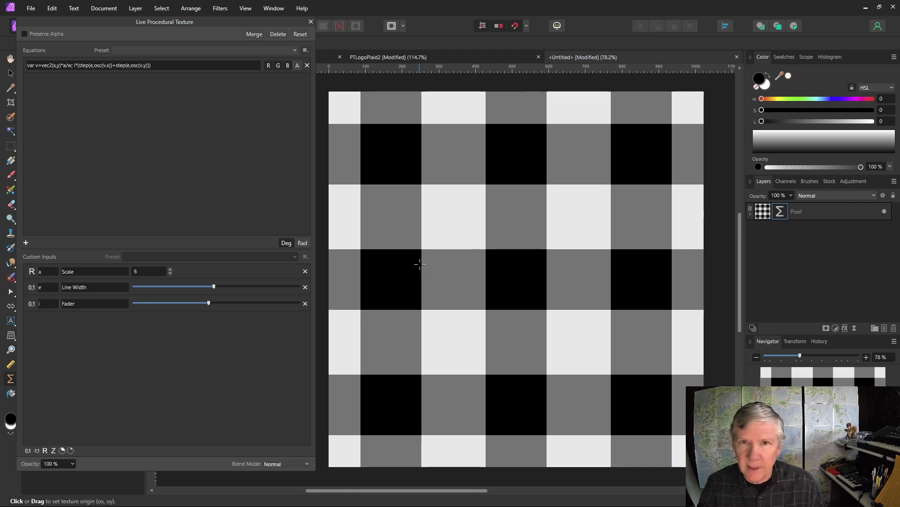
Step: Append a copy of the parenthesised sum of step terms to the end of the equation, joined with a multiplication sign
left_click(78, 66)
left_click(78, 67)
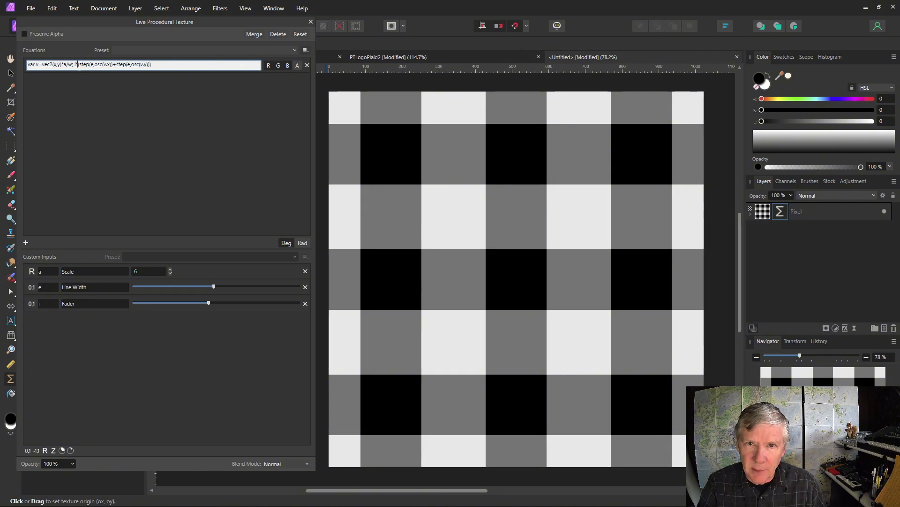
left_click_drag(78, 66, 153, 66)
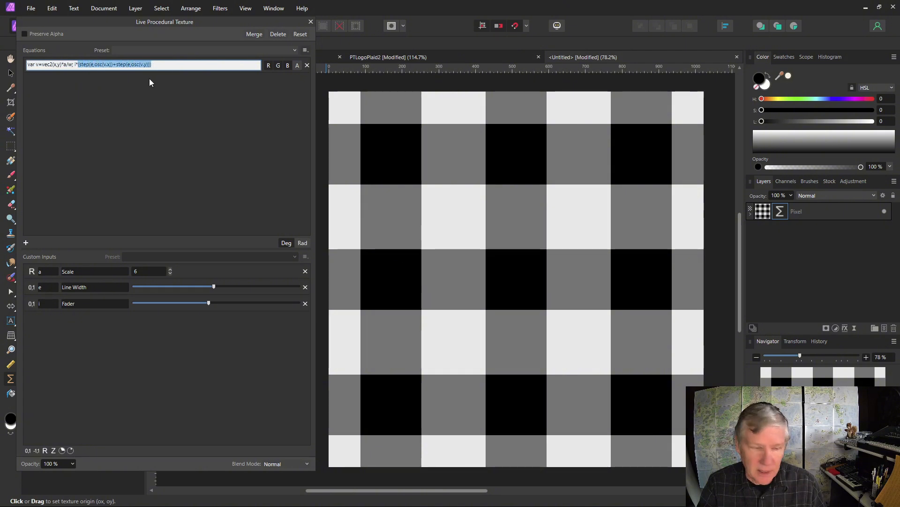
key("Right")
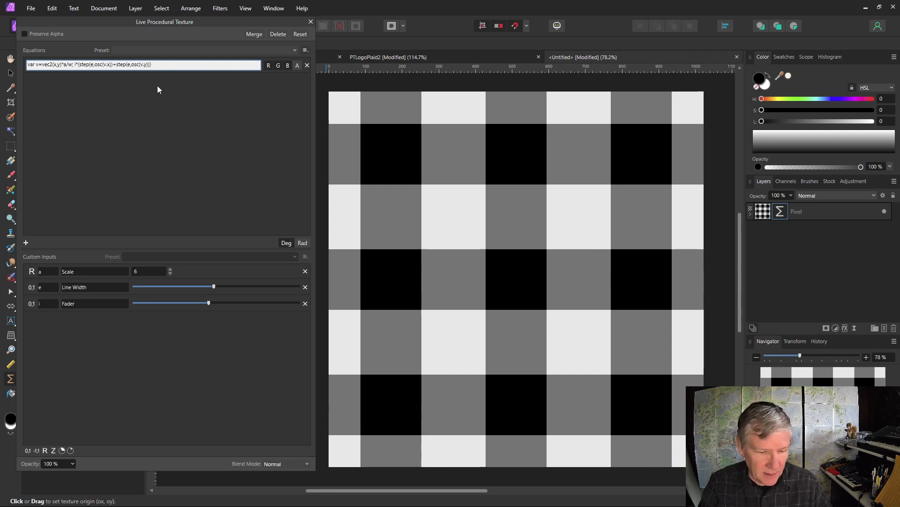
type("*")
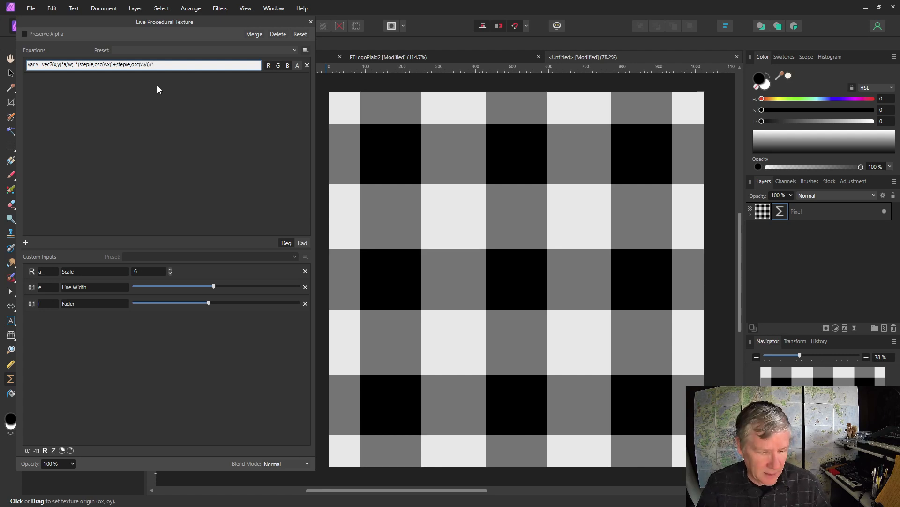
key("ctrl+v")
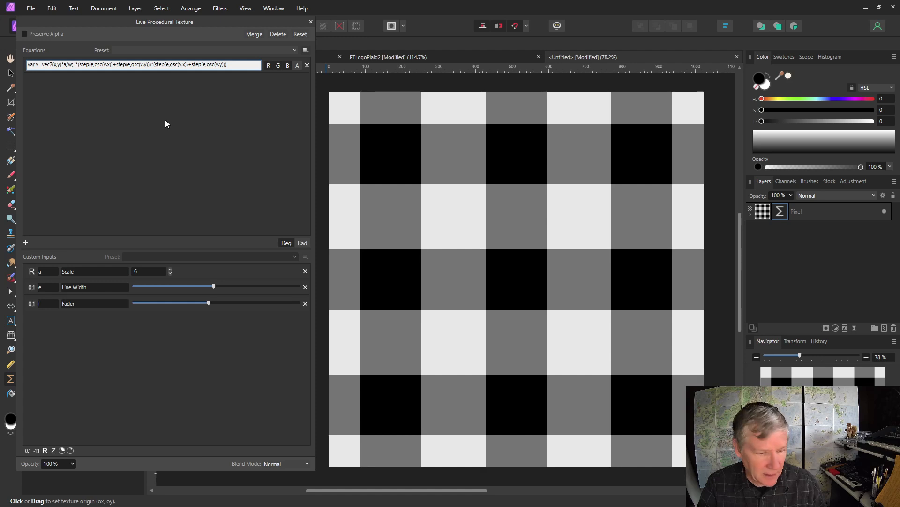
Step: Change e to e2 in both step terms of the copied group and to e1 in the original group
type("2")
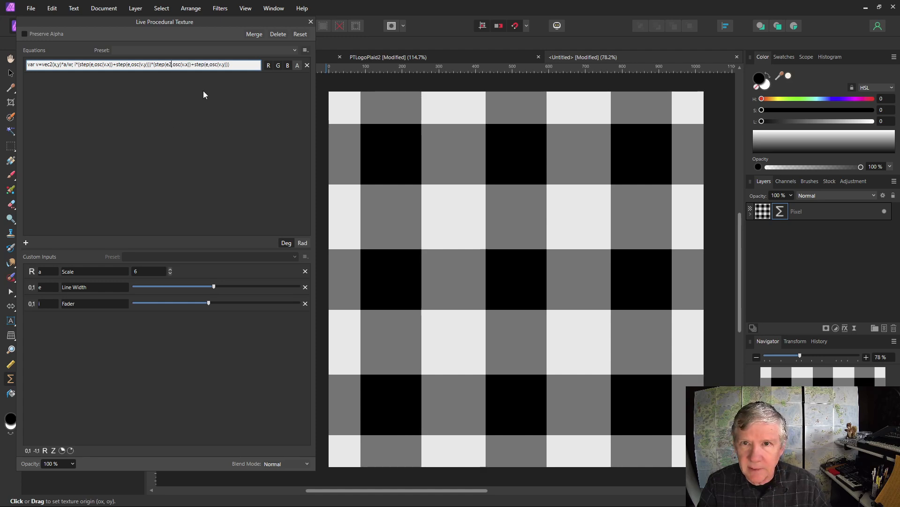
left_click(209, 65)
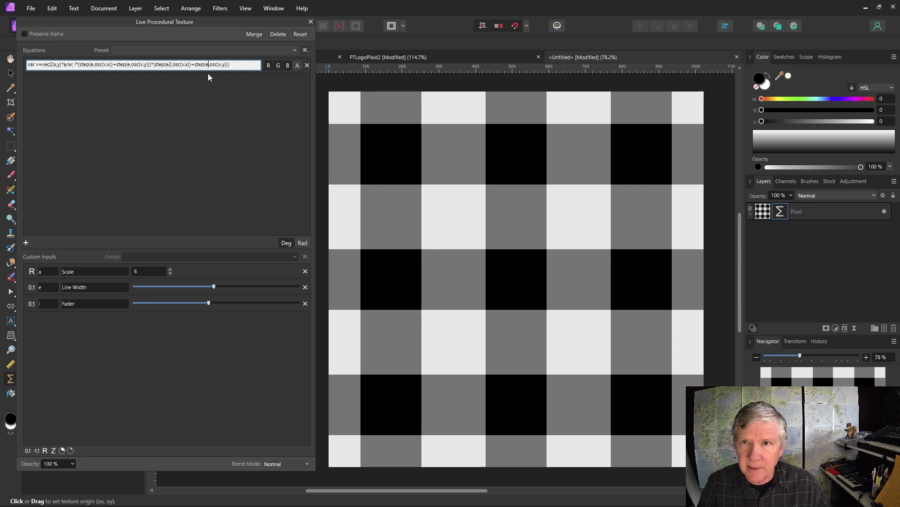
type("2")
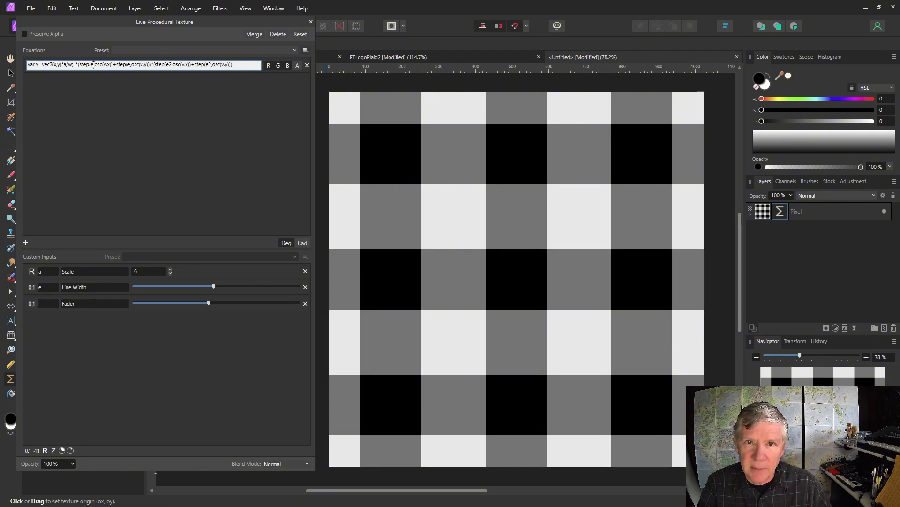
left_click(94, 65)
type("1")
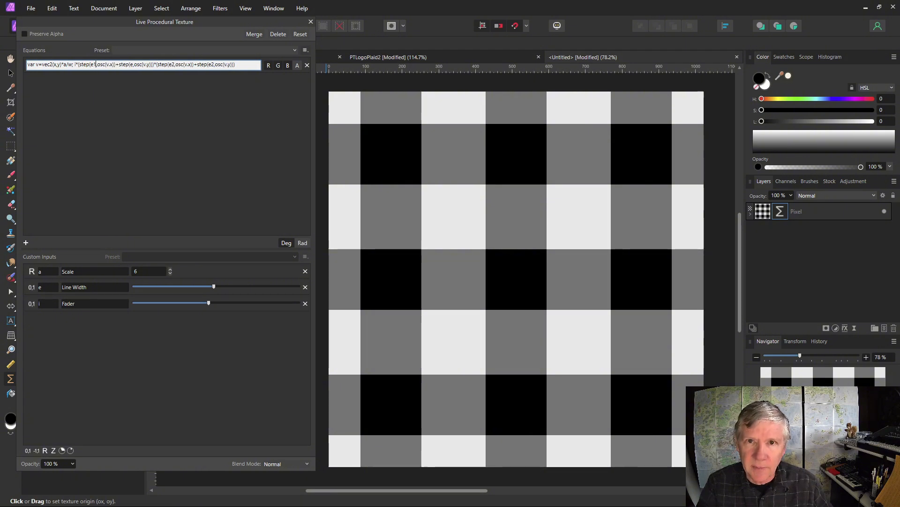
Step: Rename the custom input e as e1 and add a 0 to 1 input e2 labelled Gap Thickness
double_click(45, 288)
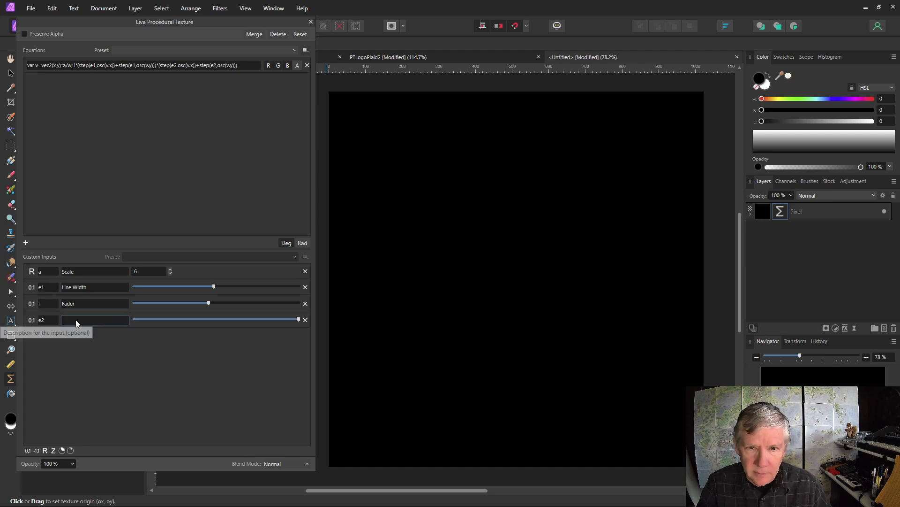
left_click(75, 319)
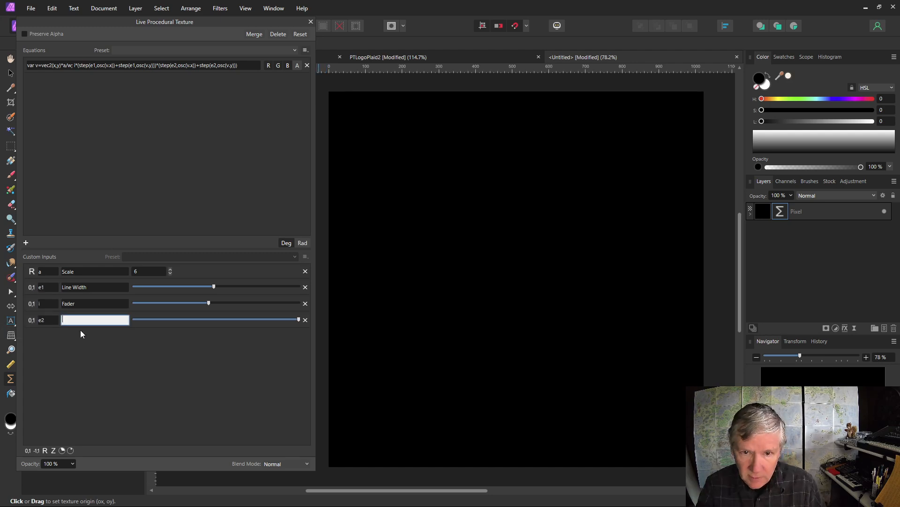
type("Gap Thickness")
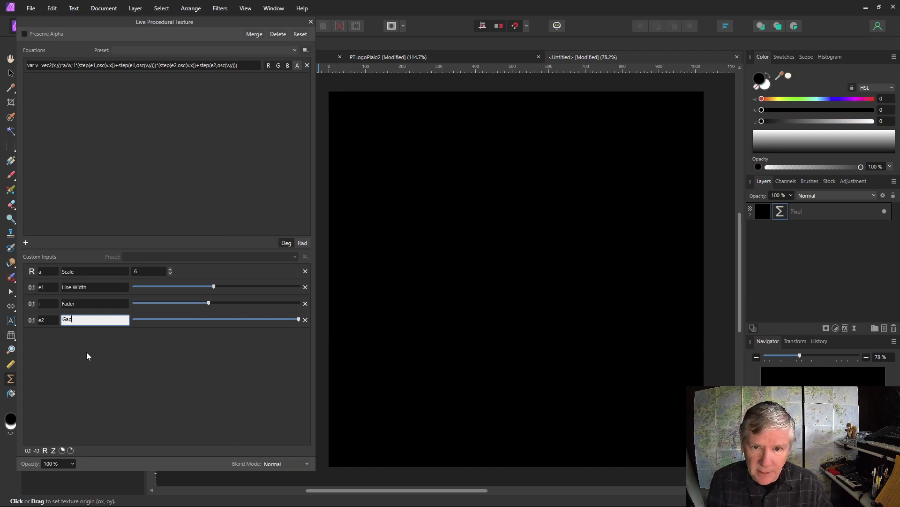
Step: Relabel the e1 input as Line Thickness and lower Gap Thickness to about a quarter of its range
left_click(75, 286)
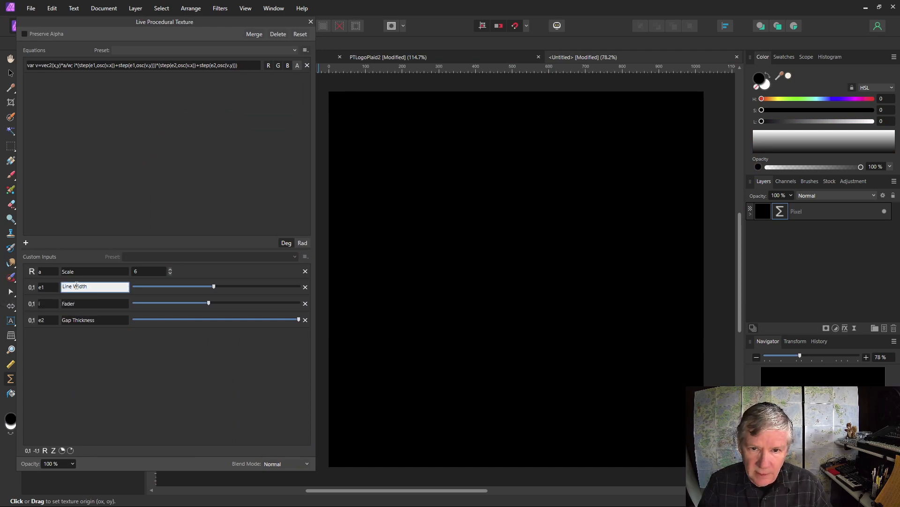
double_click(75, 286)
type("Thickness")
left_click_drag(299, 320, 173, 327)
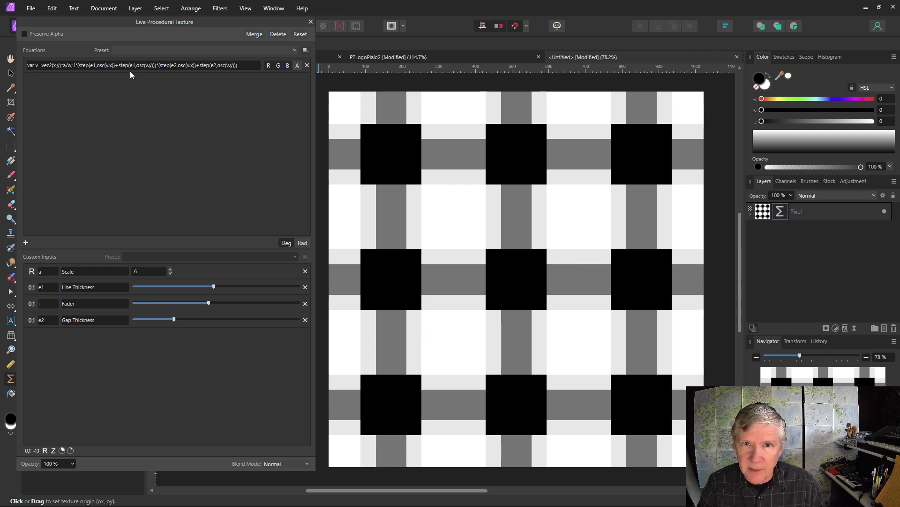
Step: Multiply v.x and v.y by b inside the two e1 step terms of the equation
left_click(112, 66)
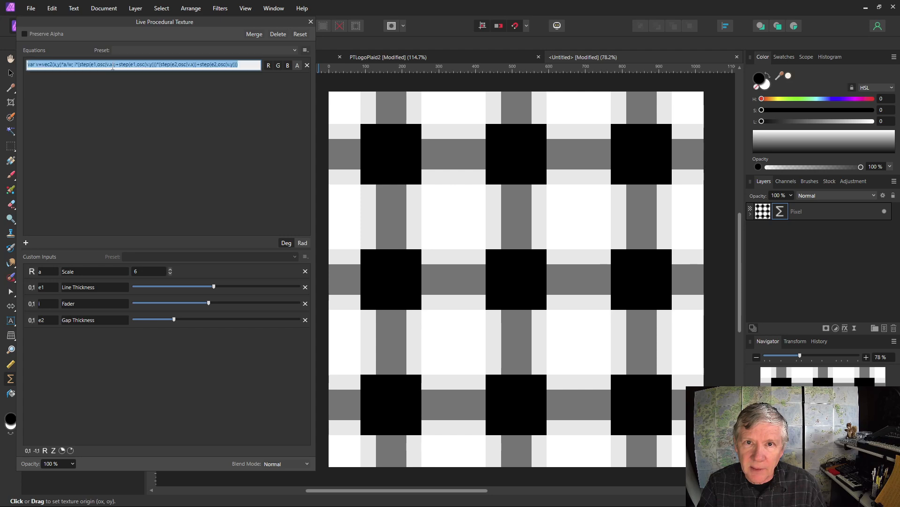
left_click(113, 65)
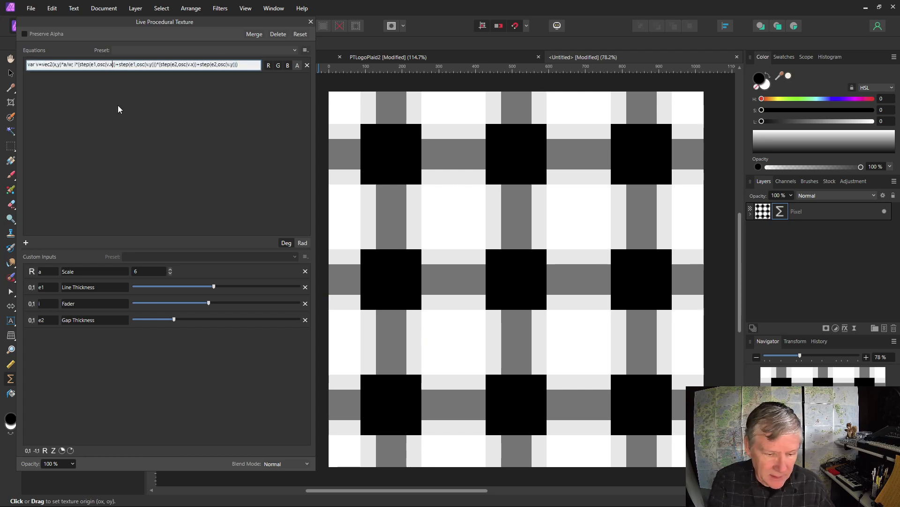
type("*b")
key("Right")
key("Right")
key("Right")
key("Right")
key("Right")
key("Right")
key("Right")
key("Right")
key("Right")
key("Right")
key("Right")
key("Right")
key("Right")
key("Right")
key("Right")
key("Right")
key("Right")
key("Right")
type("*b")
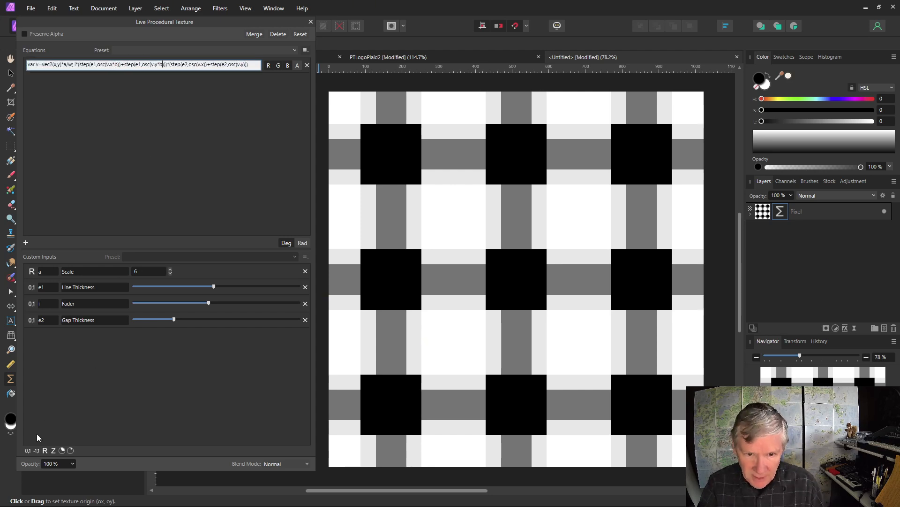
Step: Add a real-number custom input named b and label it Lines
left_click(45, 451)
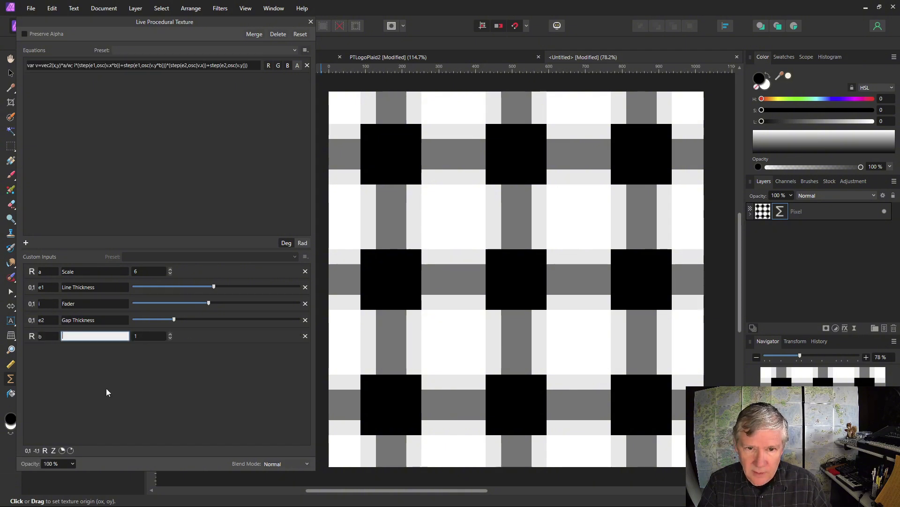
type("Lines")
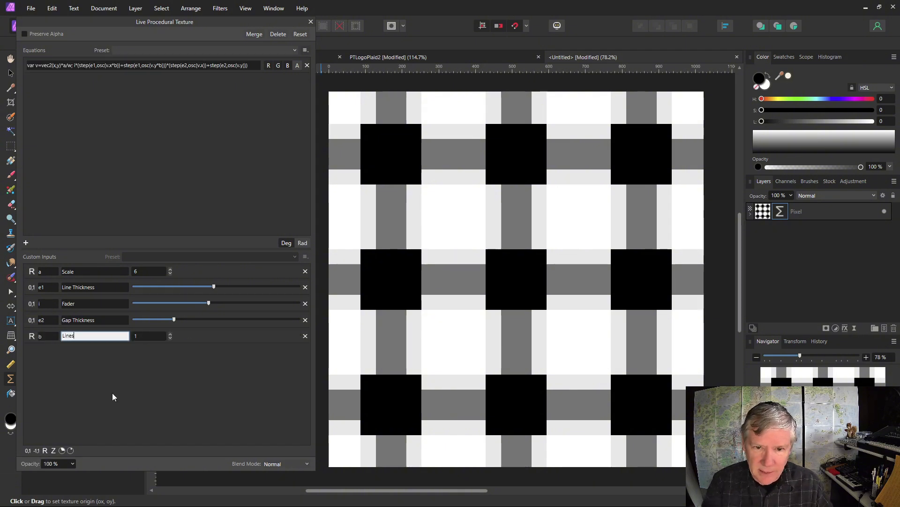
key("Return")
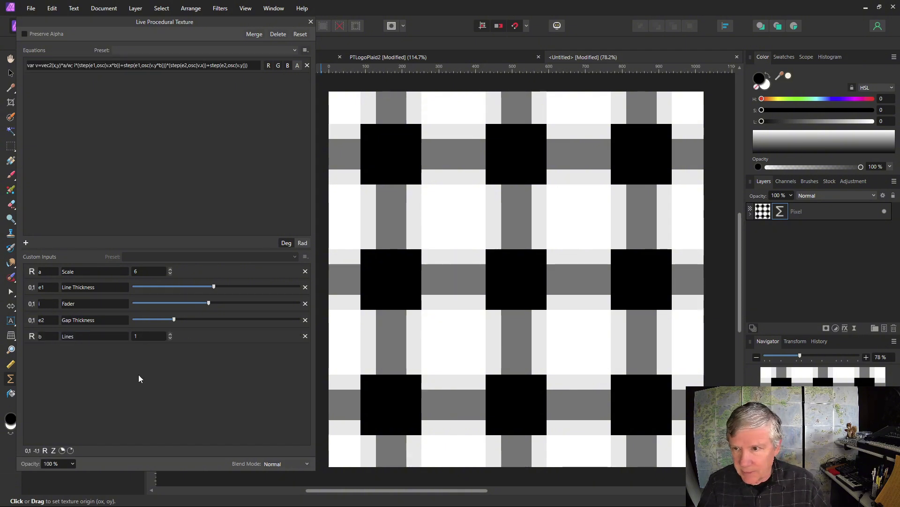
Step: Raise the Lines input to 7
left_click(171, 334)
left_click(171, 334)
left_click(170, 334)
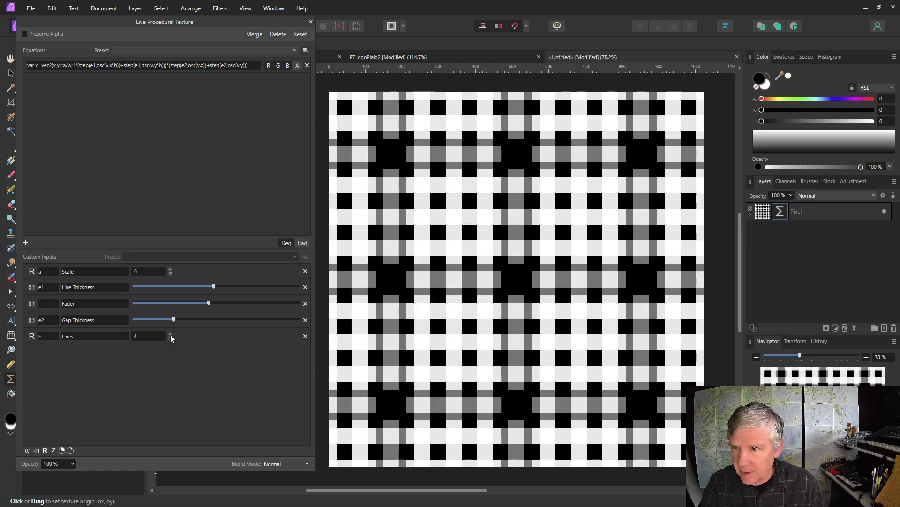
left_click(170, 334)
left_click(170, 334)
left_click(170, 334)
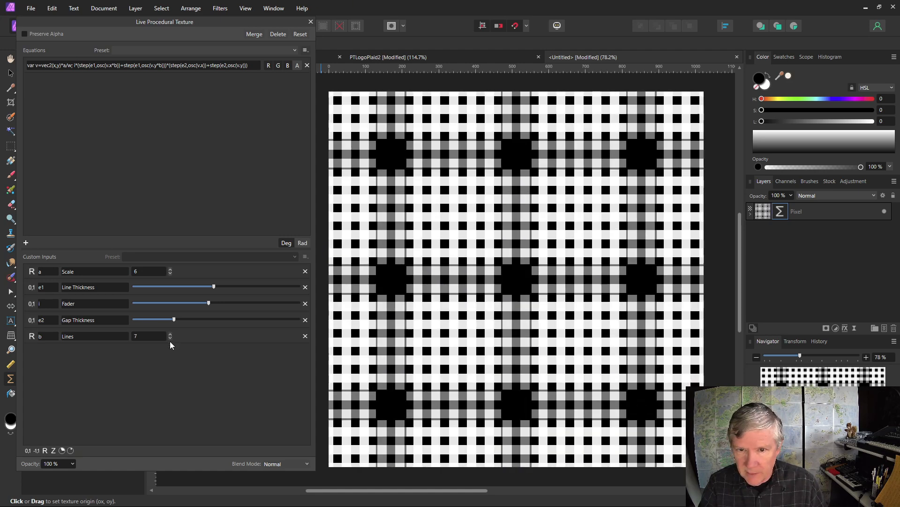
Step: Raise Gap Thickness to a little over 40% of its range and set Lines to 3
left_click_drag(174, 320, 204, 322)
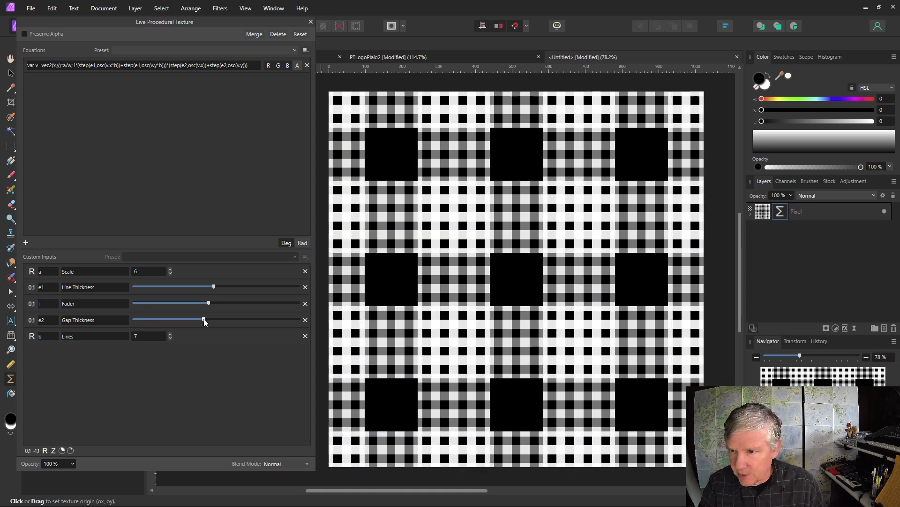
left_click(171, 338)
left_click(170, 338)
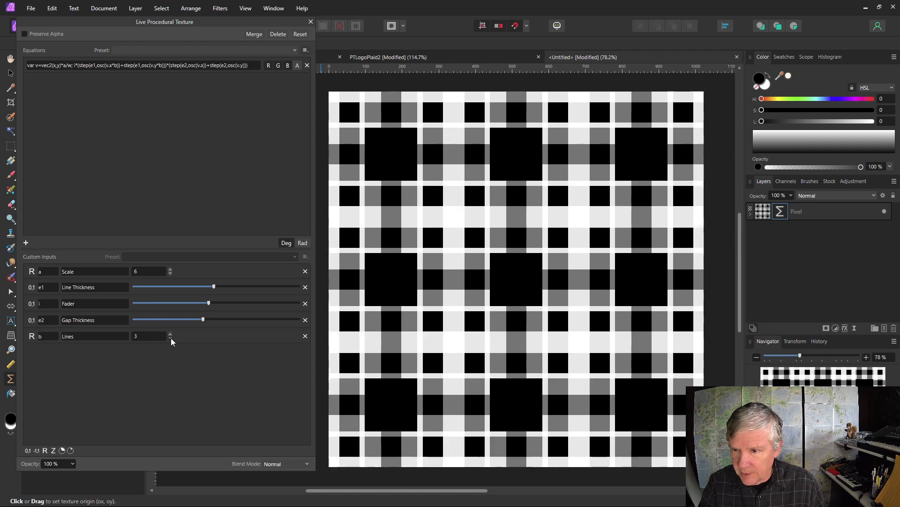
left_click(171, 338)
left_click(171, 338)
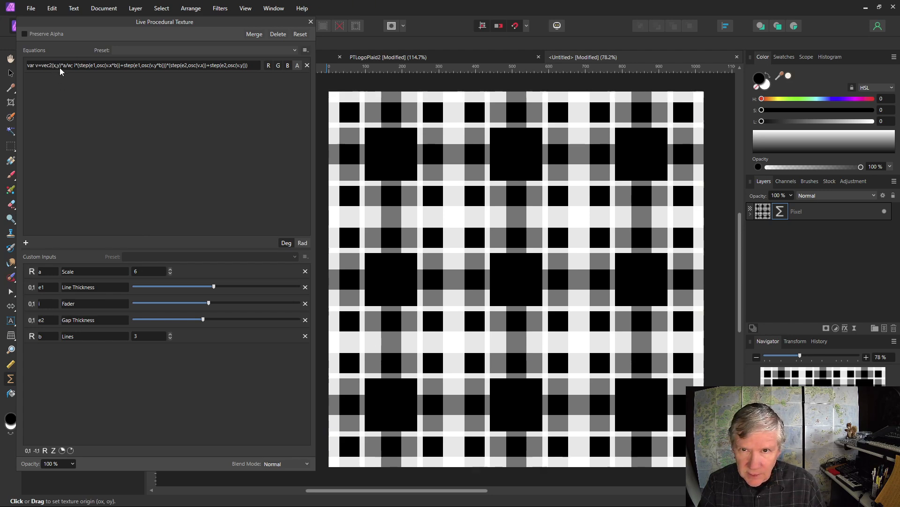
Step: Add an angle custom input named th and label it Angle
left_click(62, 451)
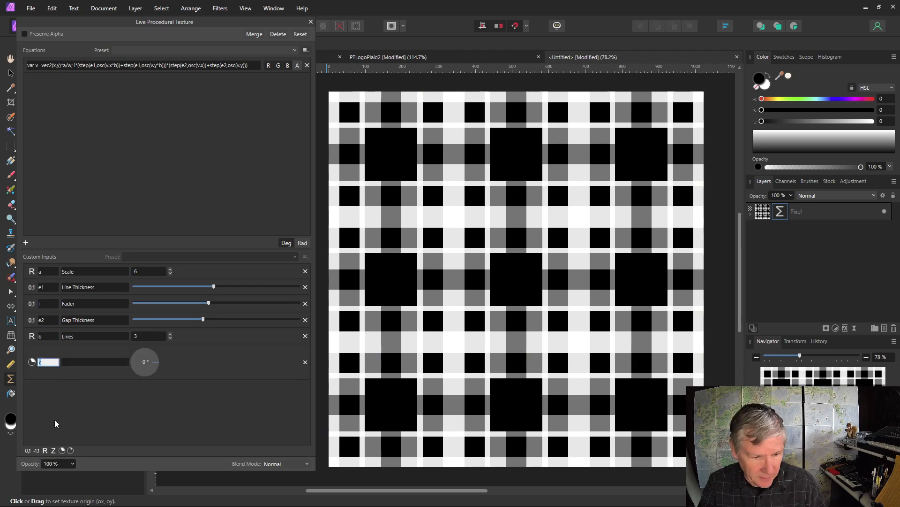
type("th")
left_click(76, 362)
type("An")
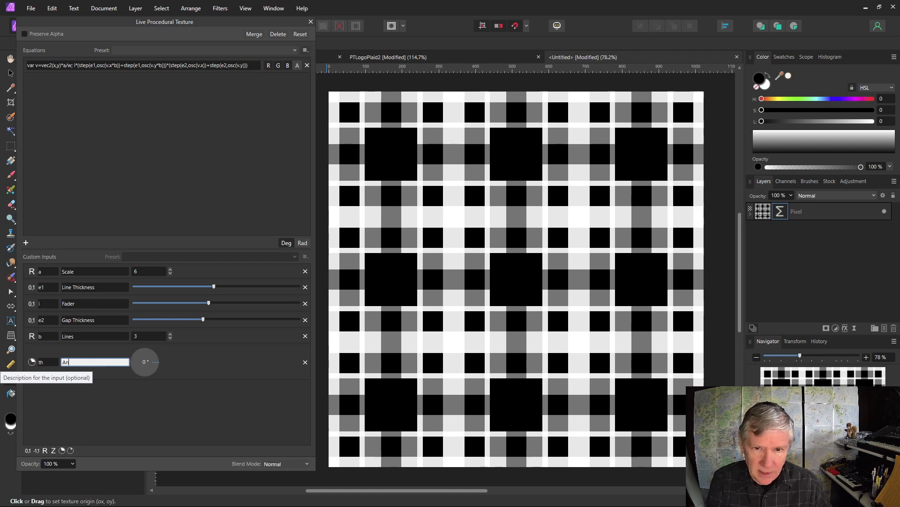
type("gle")
left_click(114, 188)
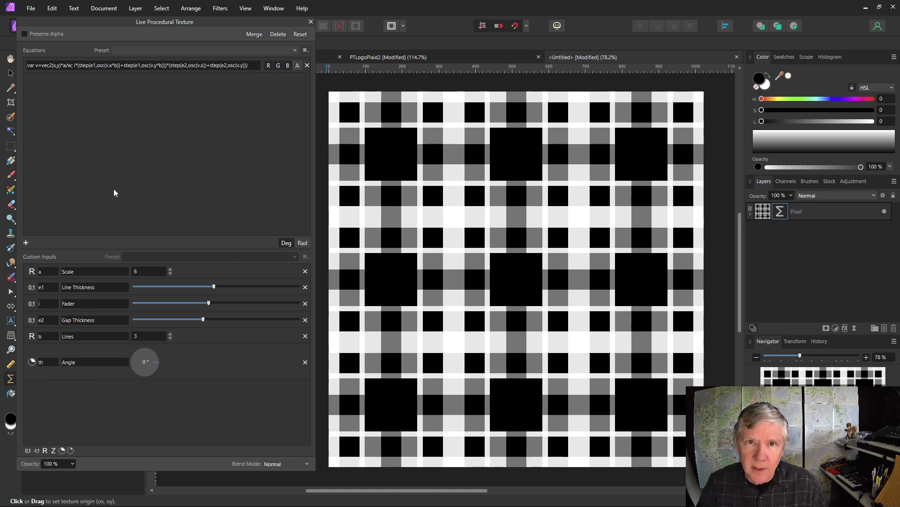
Step: Change the first vec2 component in the equation to x*cos(th)-y*sin(th)
left_click(60, 63)
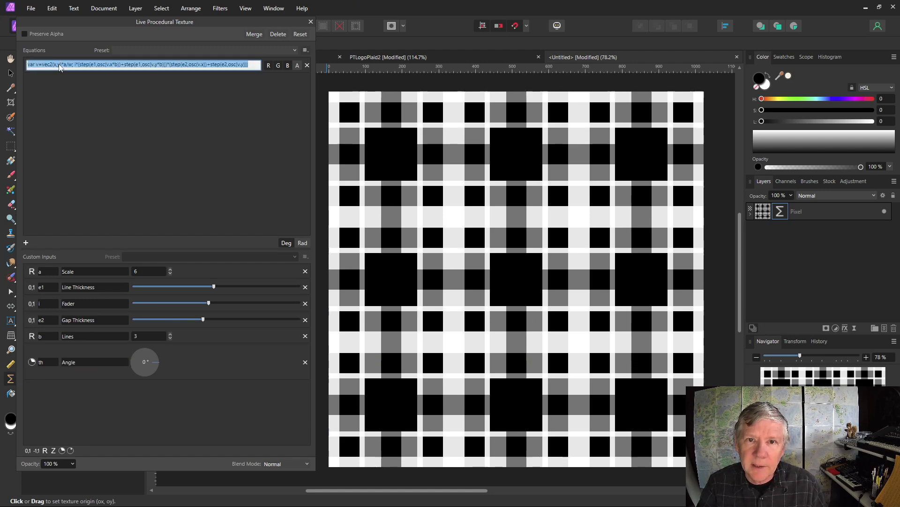
left_click(60, 63)
key("BackSpace")
key("BackSpace")
key("BackSpace")
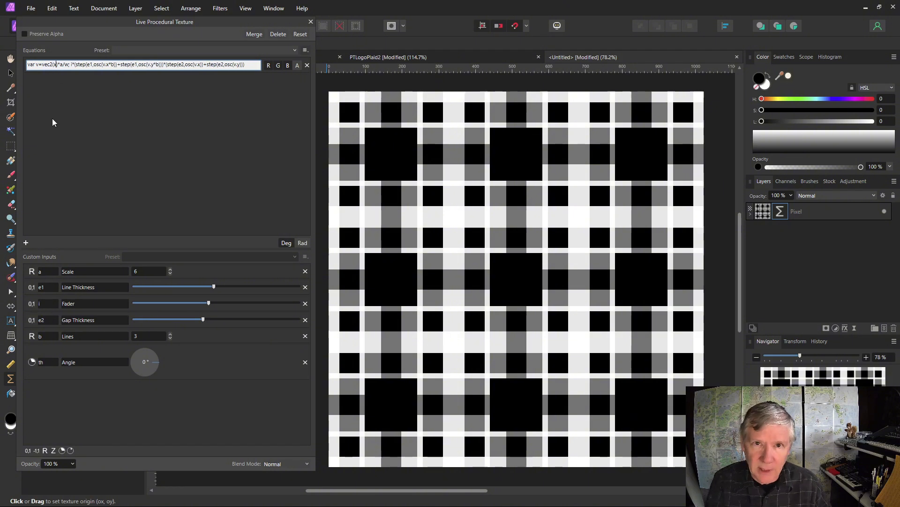
type("x*")
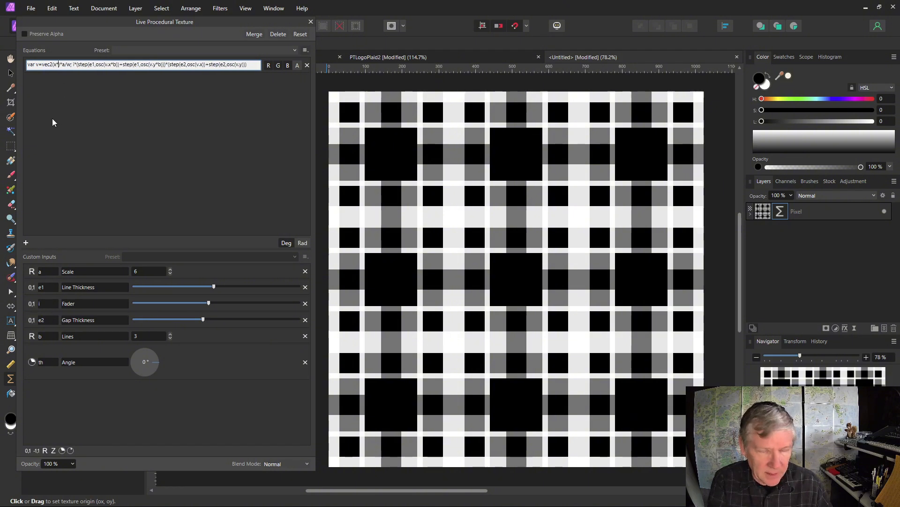
type("cos(th")
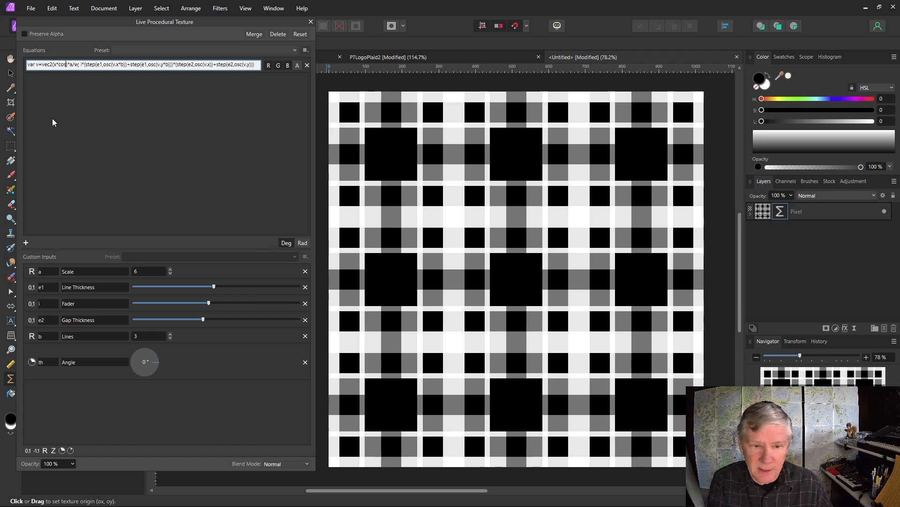
type(")-")
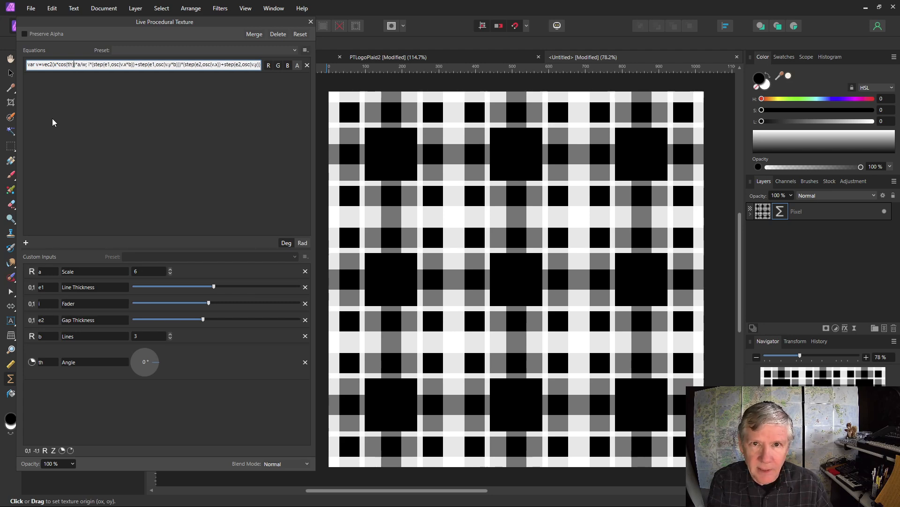
type("y")
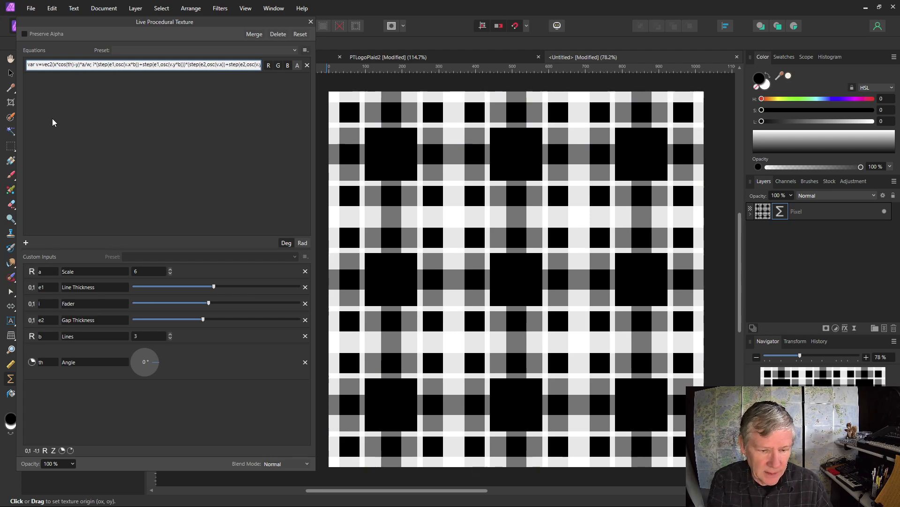
type("*sin(th),")
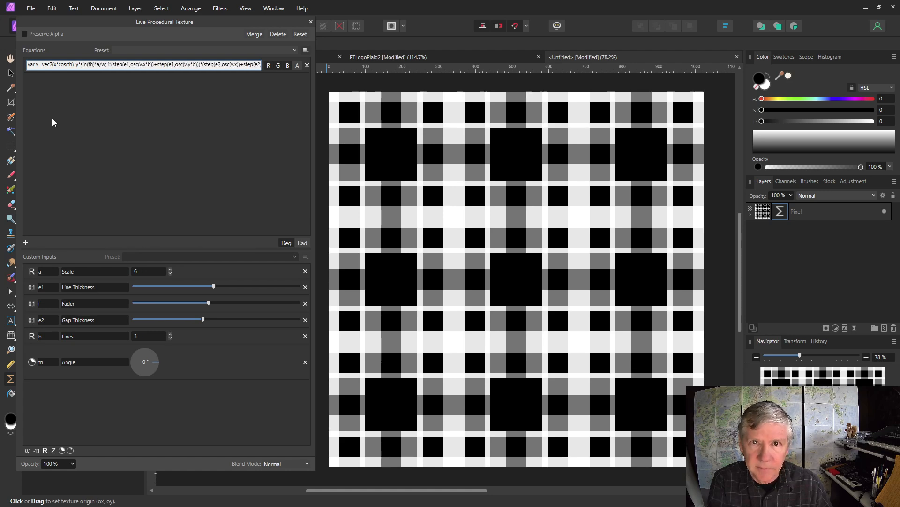
Step: Set the second vec2 component to x*sin(th)+y*cos(th) and apply the equation
type("x*sin(")
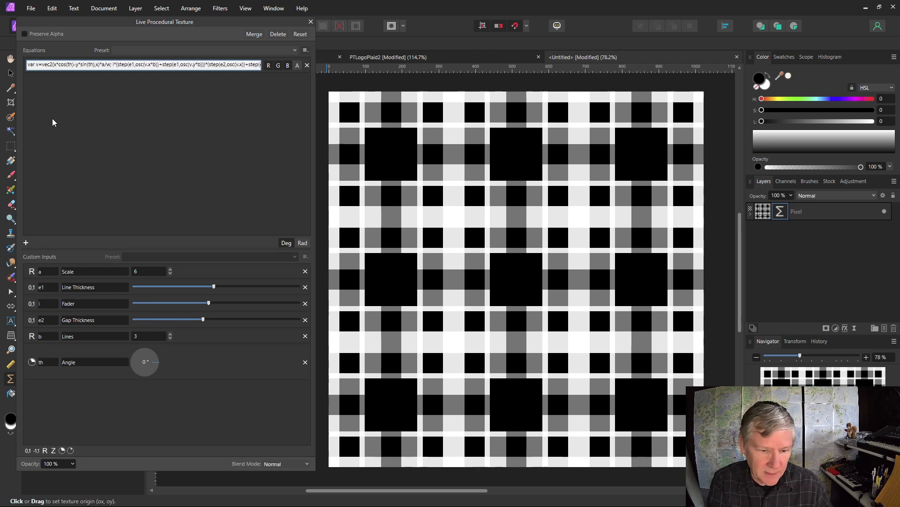
key("BackSpace")
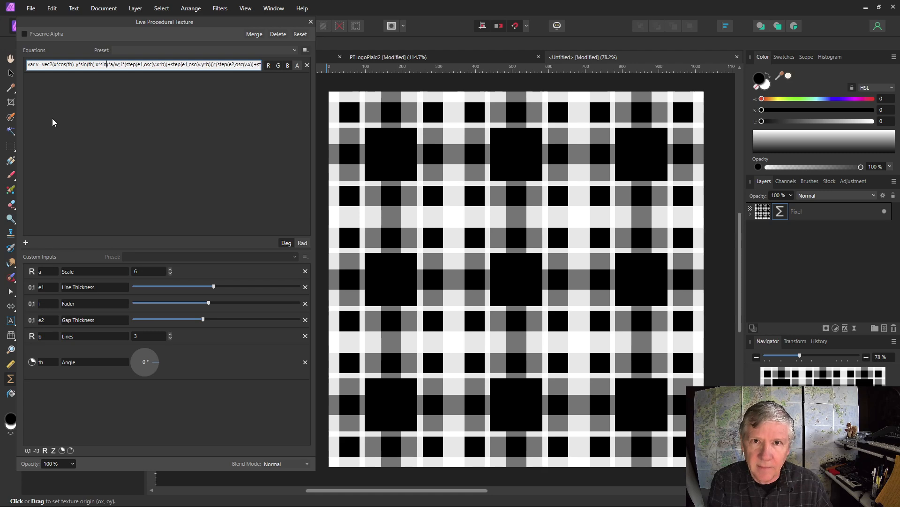
type("(th)+")
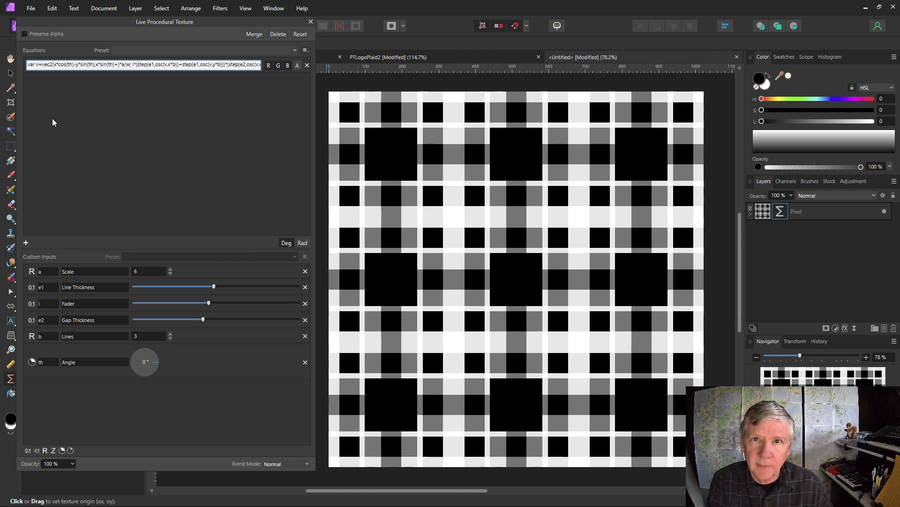
type("y*c")
type("os(th")
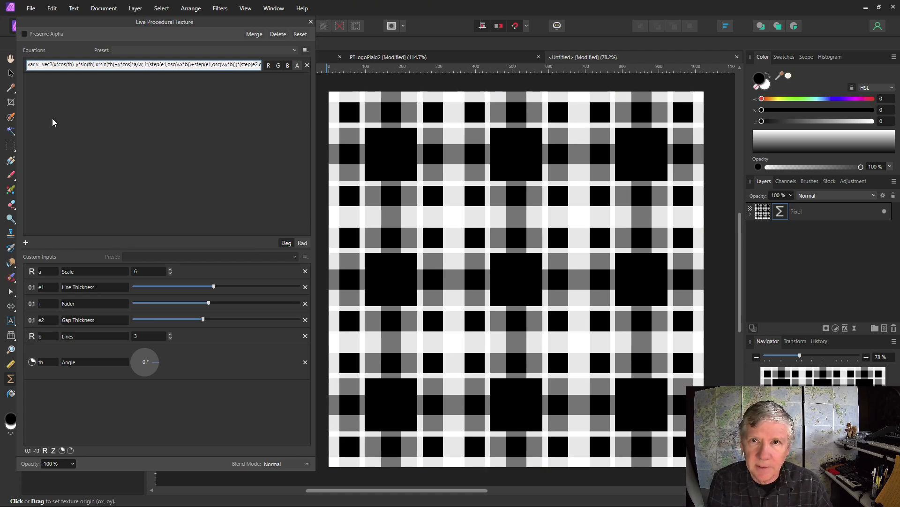
type(")")
key("Return")
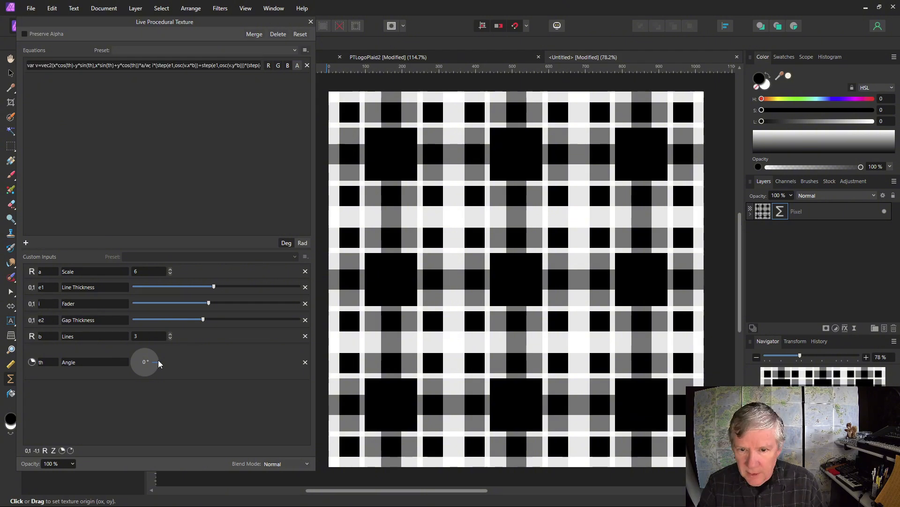
Step: Test the Angle input on the pattern, return it to 0°, and reopen the Pixel layer's live procedural texture settings
mouse_move(157, 362)
left_mouse_down()
mouse_move(134, 348)
mouse_move(146, 369)
mouse_move(160, 362)
left_mouse_up()
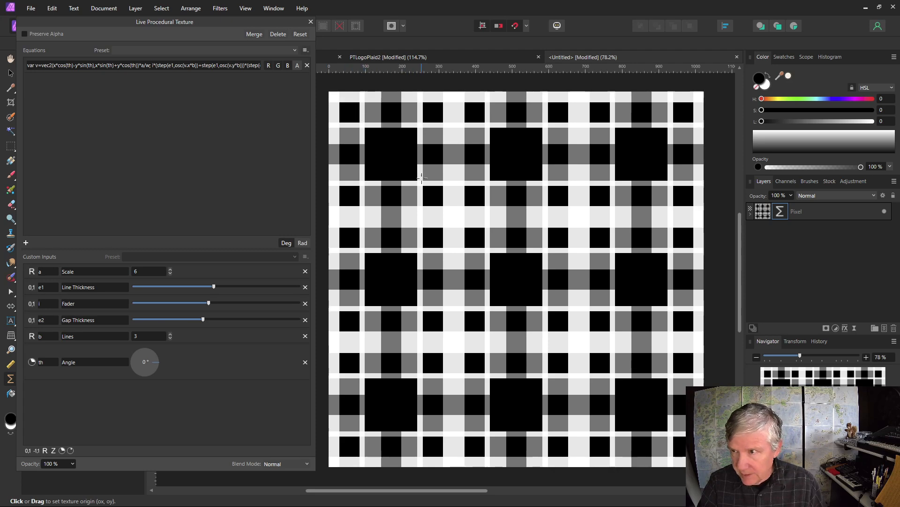
left_click(818, 212)
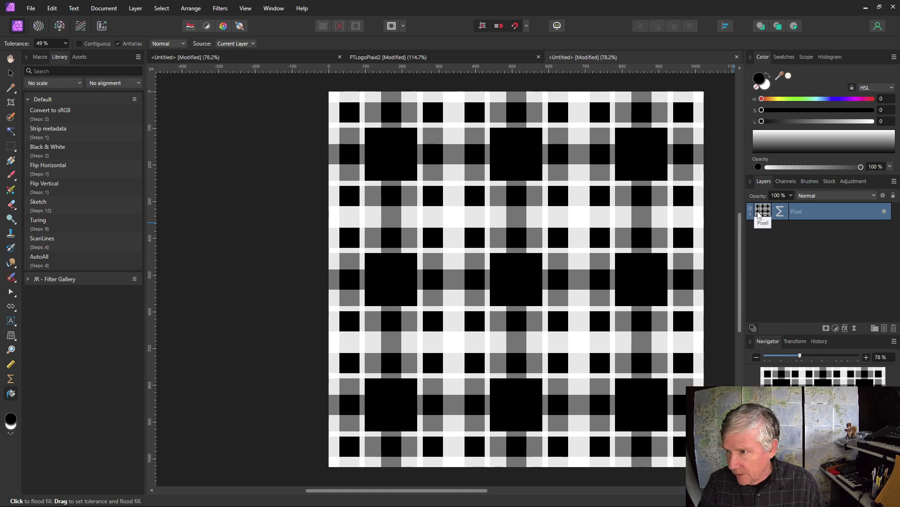
left_click(781, 213)
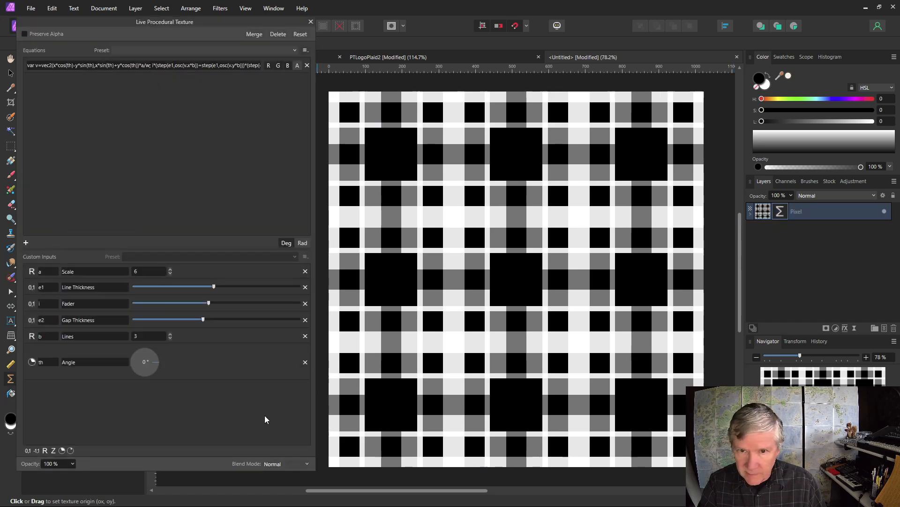
Step: Add a custom input with a -1 to 1 range, name it of and label it Shift
left_click(36, 452)
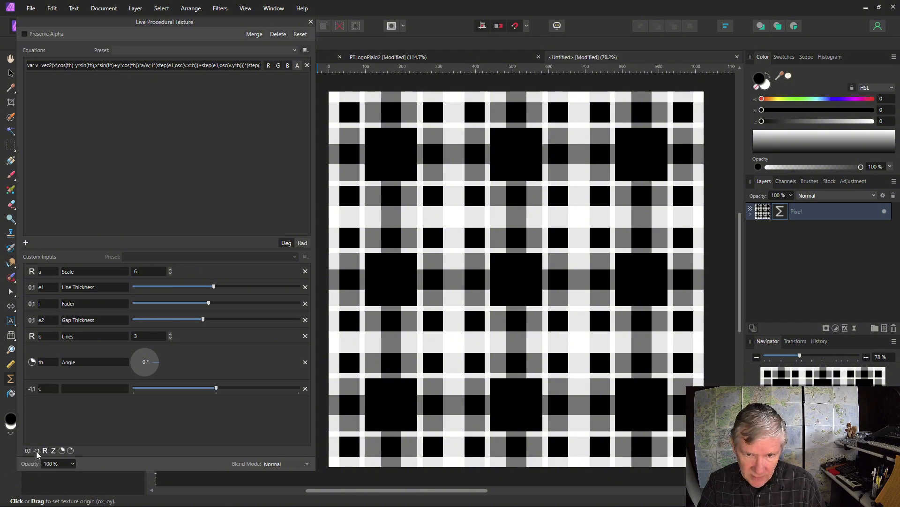
left_click(47, 388)
type("of")
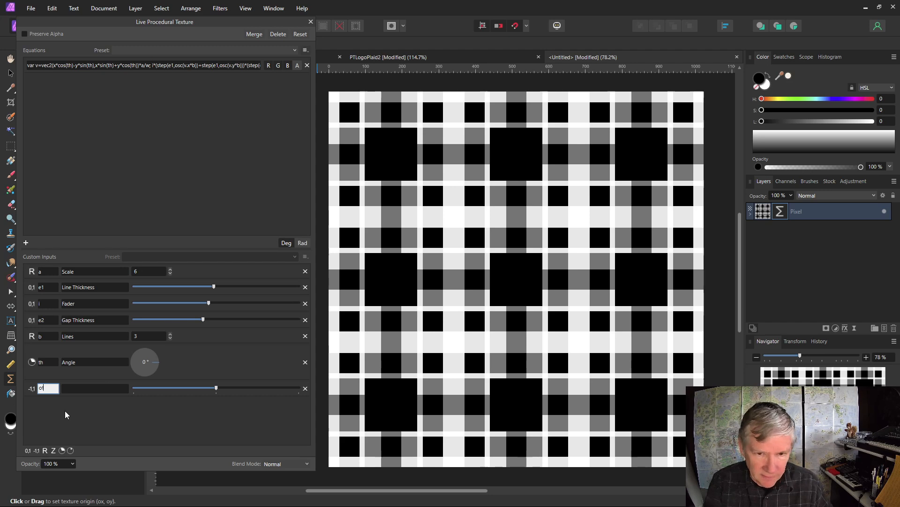
left_click(98, 390)
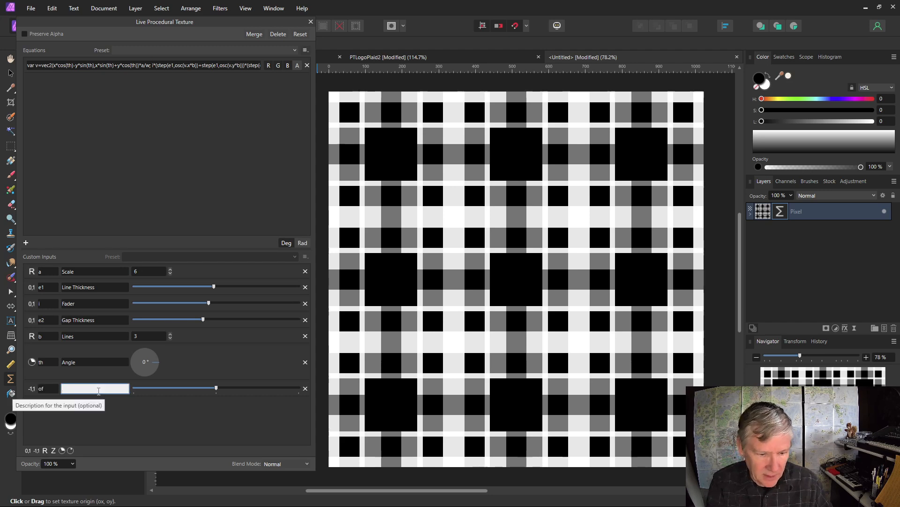
type("Sh")
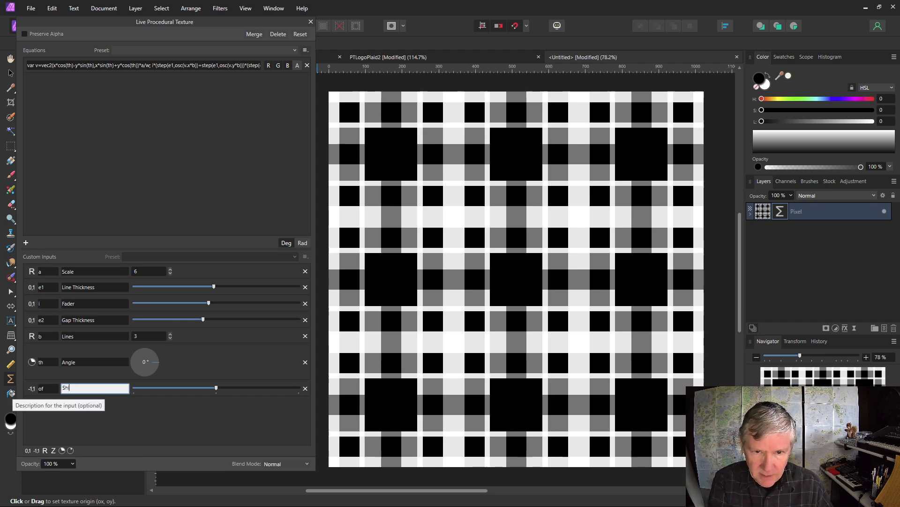
type("ift")
key("Return")
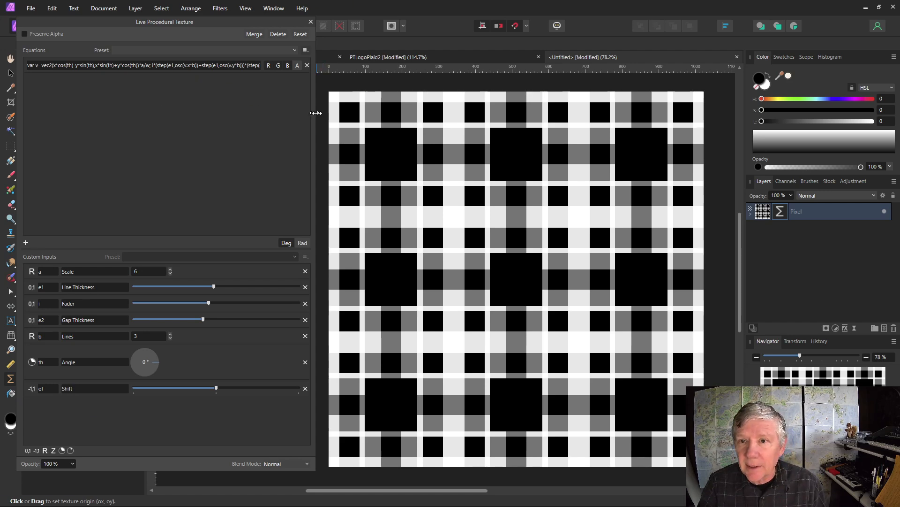
Step: Add +of inside all four osc terms of the equation, after v.x*b, v.y*b, v.x and v.y, and apply it
left_click_drag(316, 113, 654, 113)
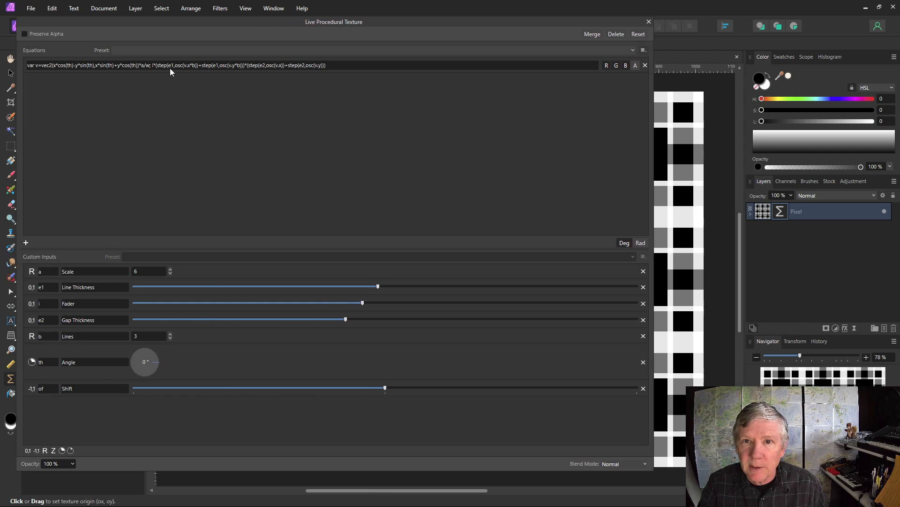
left_click(194, 66)
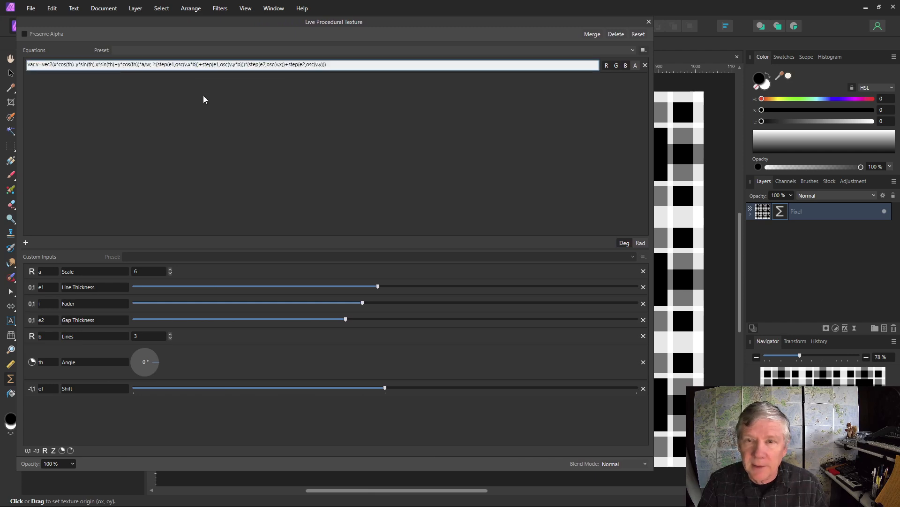
type("+of")
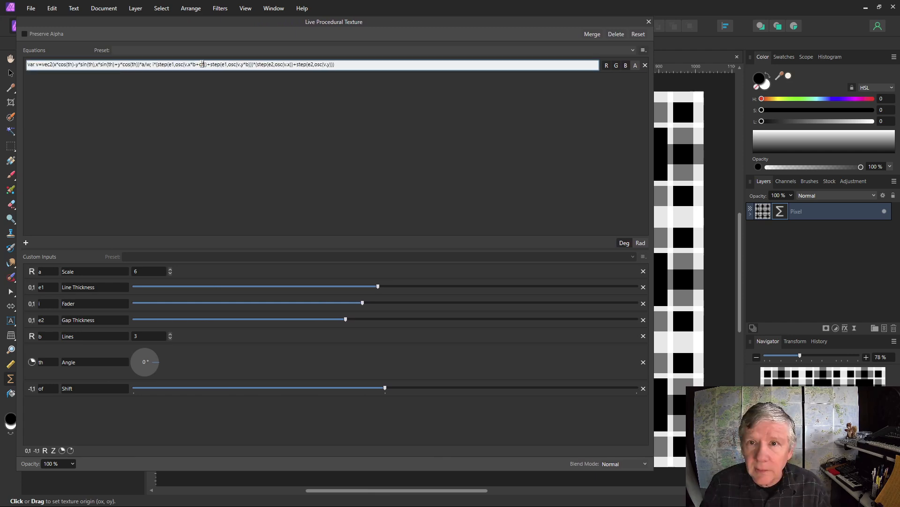
left_click(248, 64)
type("+of")
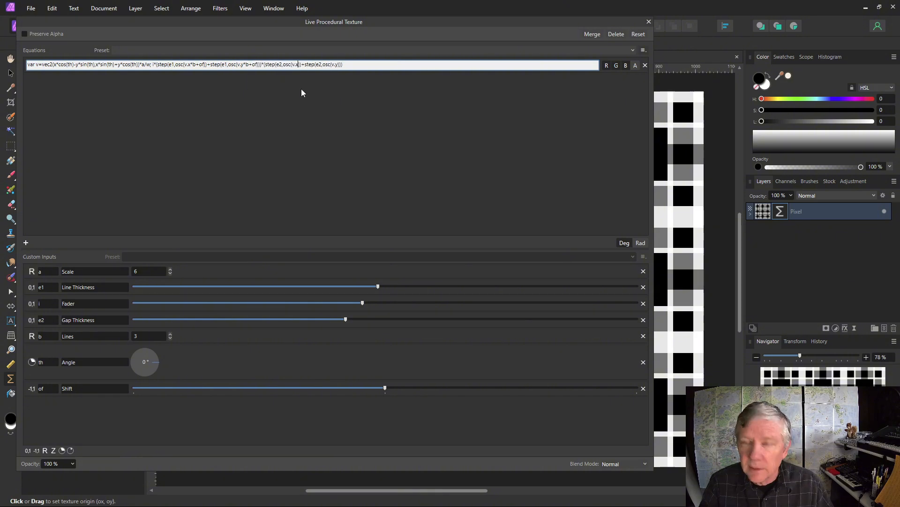
type("+of")
left_click(346, 64)
left_click(353, 94)
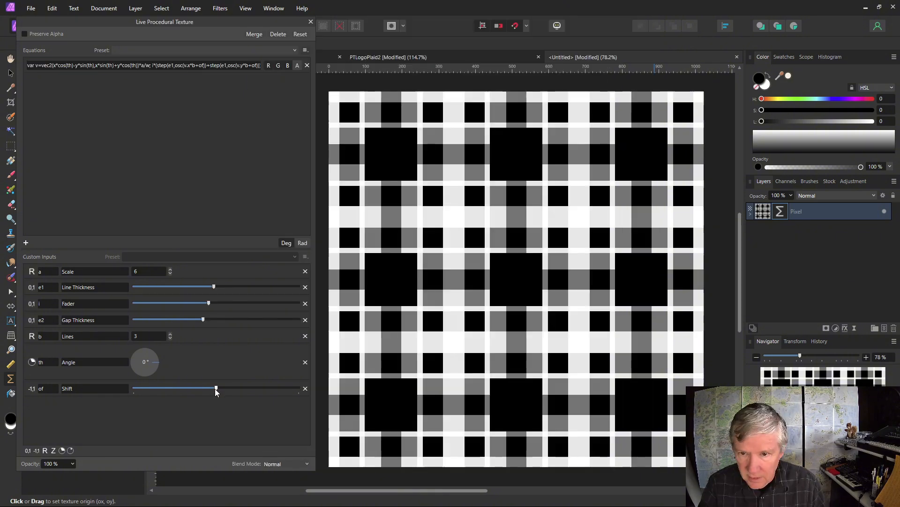
Step: Test the Shift and Fader inputs on the pattern, returning Shift to the middle and Fader to about 45% of its range
mouse_move(214, 389)
left_mouse_down()
mouse_move(100, 392)
mouse_move(325, 394)
mouse_move(79, 393)
mouse_move(216, 392)
left_mouse_up()
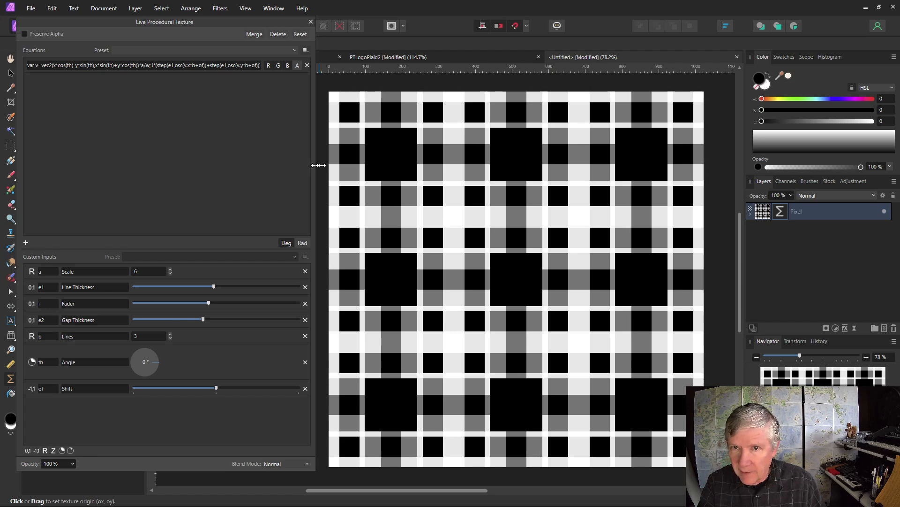
left_click_drag(316, 165, 529, 155)
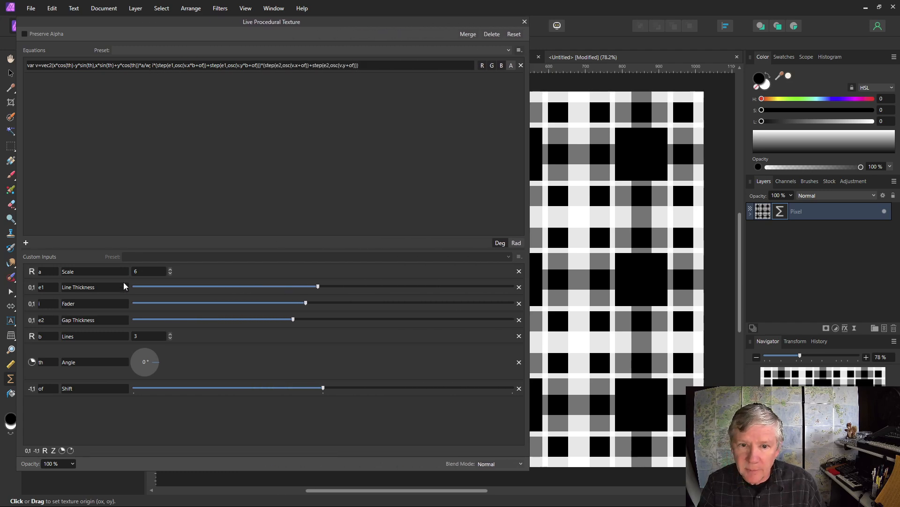
mouse_move(306, 304)
left_mouse_down()
mouse_move(151, 306)
mouse_move(306, 311)
left_mouse_up()
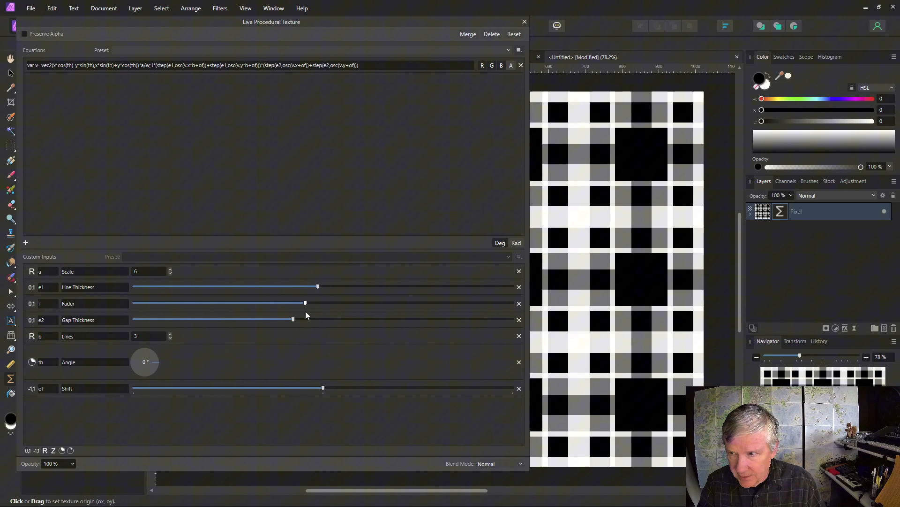
Step: Square the fader variable in the equation by replacing i with (i^2), and apply it
left_click(154, 66)
left_click(154, 65)
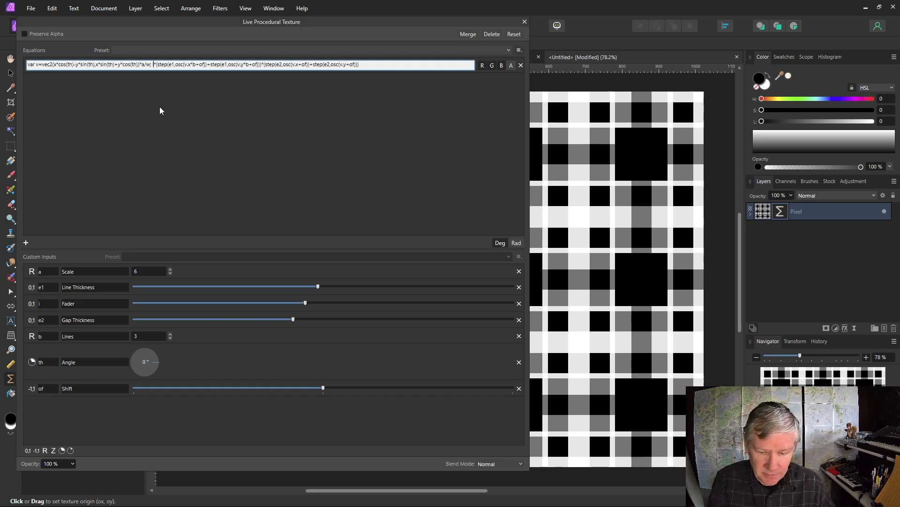
type("(i")
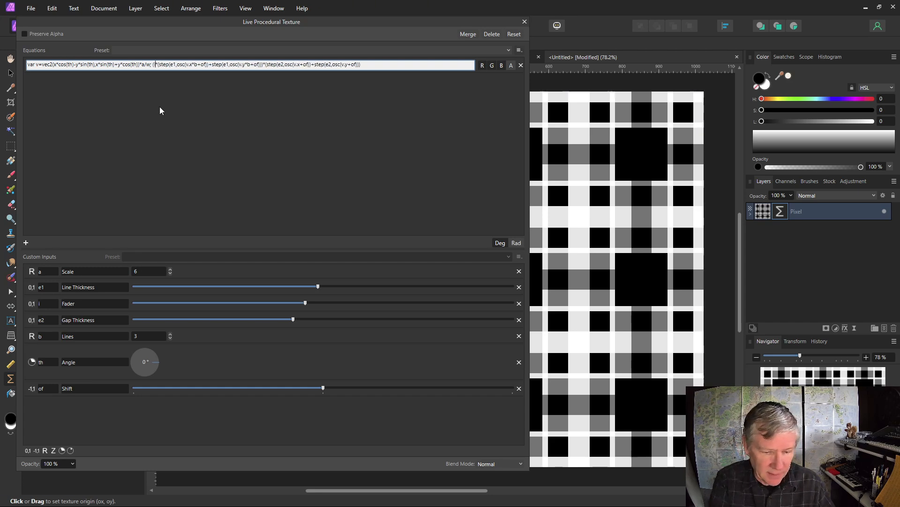
type("^")
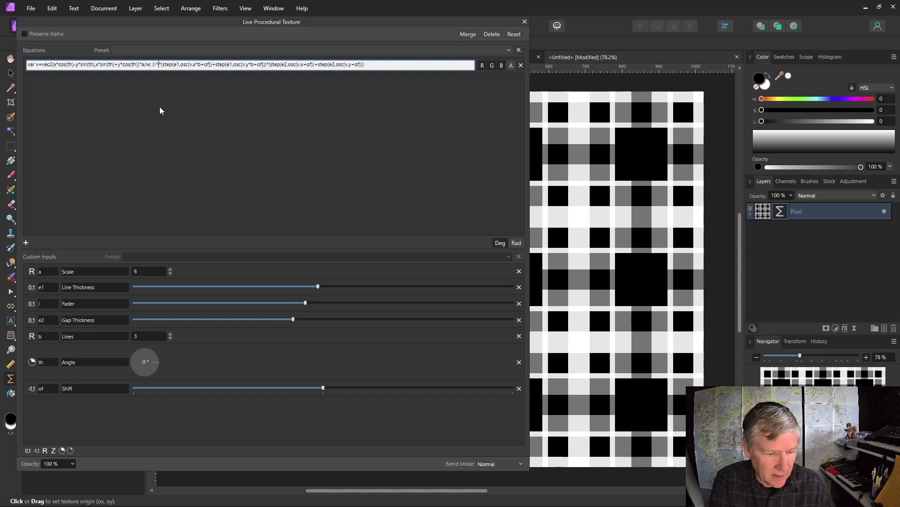
type("2)")
key("Return")
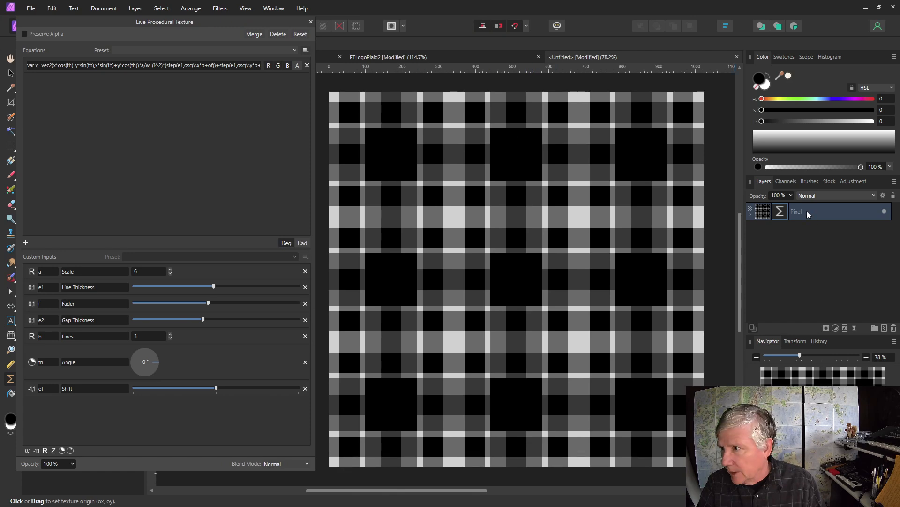
Step: Apply the G5 Gradient Map preset to the Pixel layer and move its settings window up beside the pattern
left_click(808, 213)
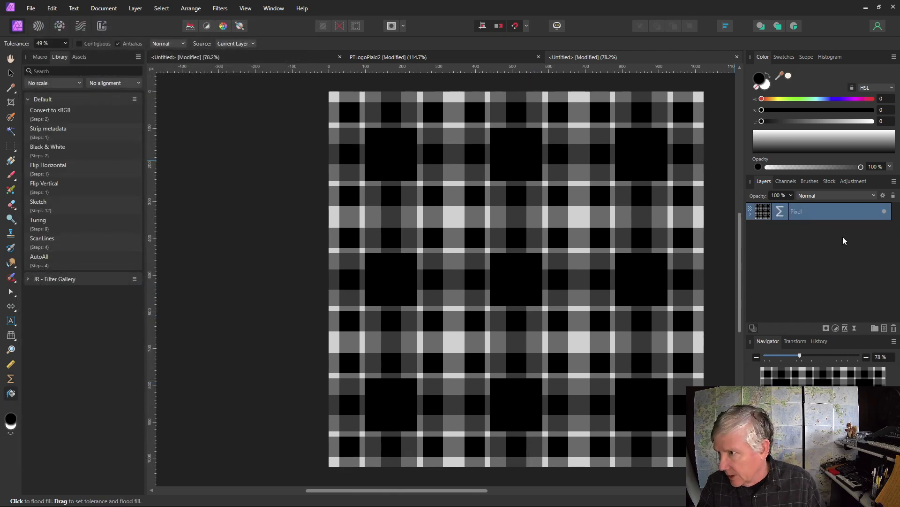
left_click(848, 182)
left_click(860, 202)
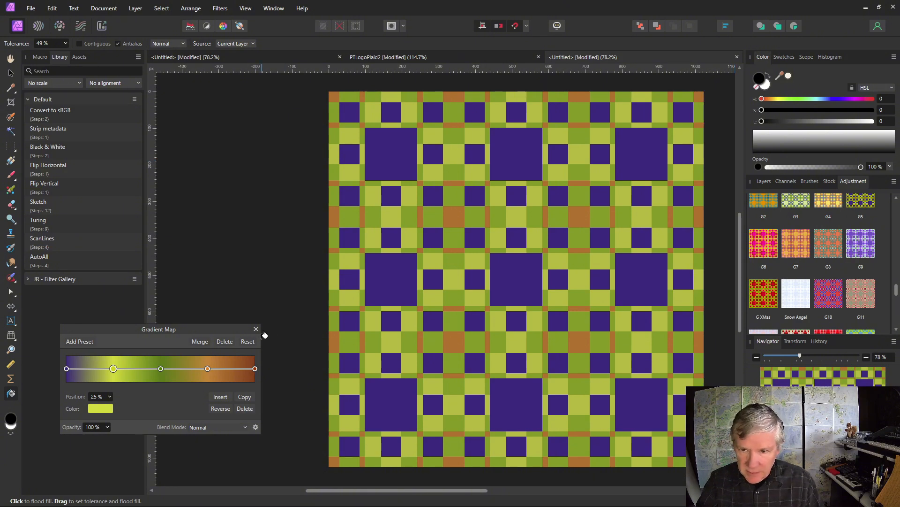
left_click_drag(255, 327, 351, 136)
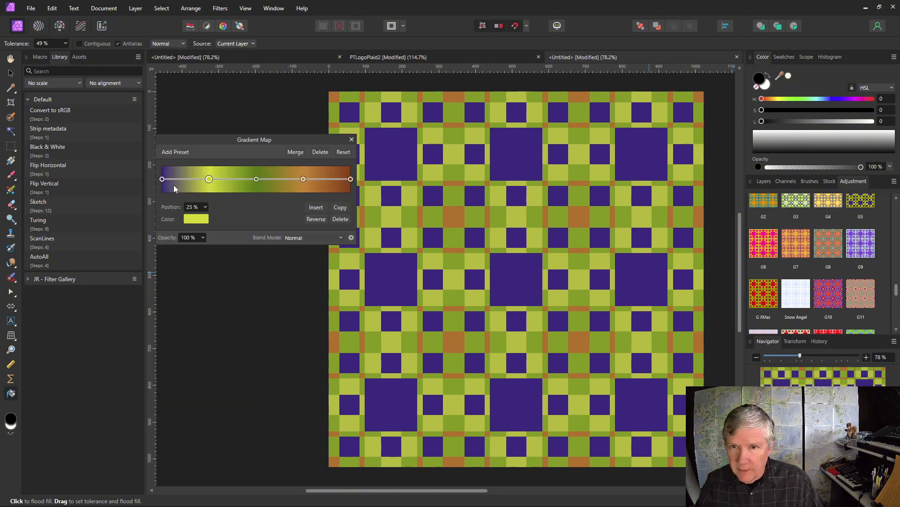
Step: Close the gradient map settings, duplicate the Pixel layer with its procedural texture, and set the copy's blend mode to Add
left_click(351, 140)
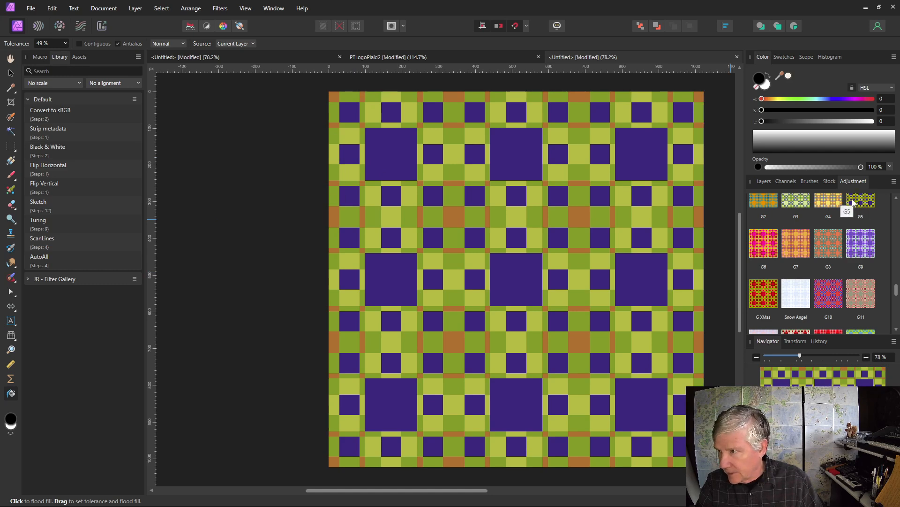
left_click(764, 182)
left_click(764, 229)
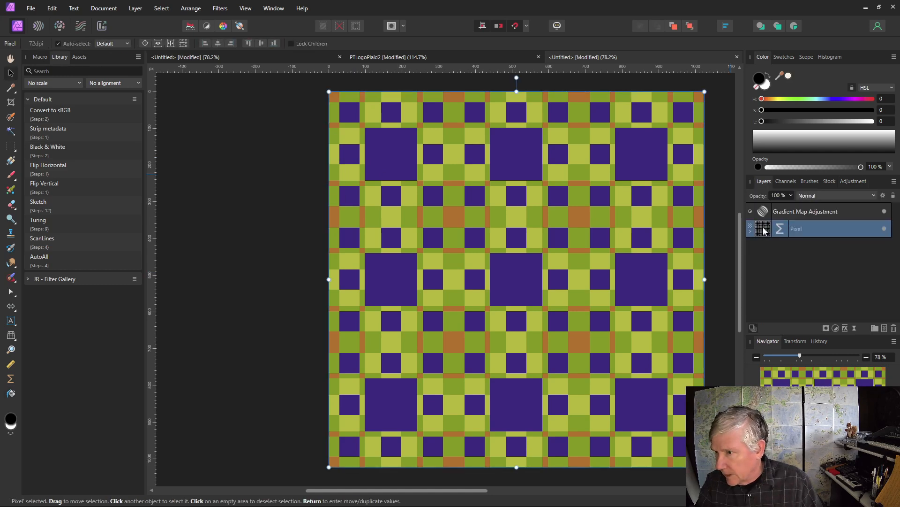
right_click(764, 229)
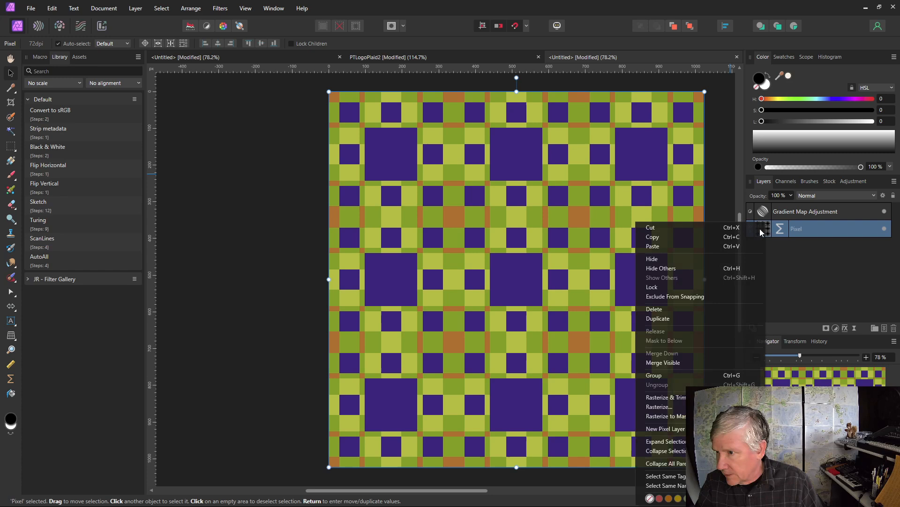
left_click(667, 318)
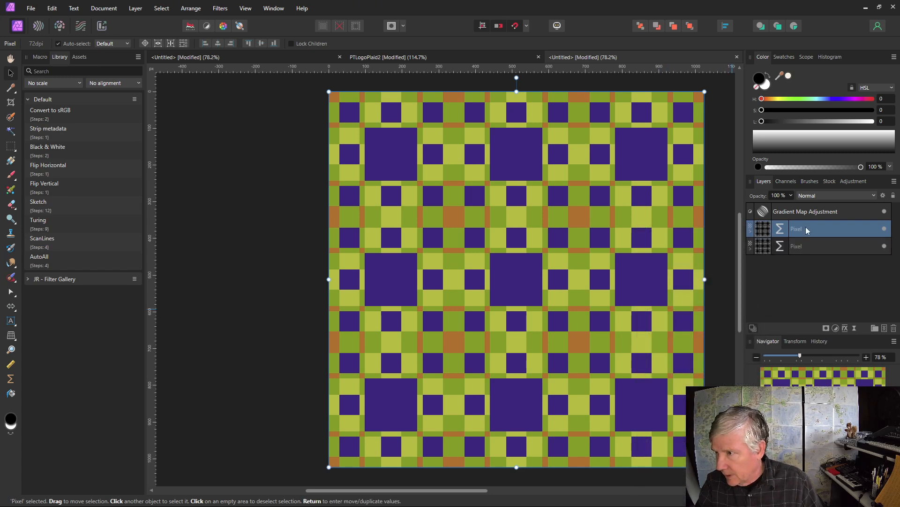
left_click(813, 196)
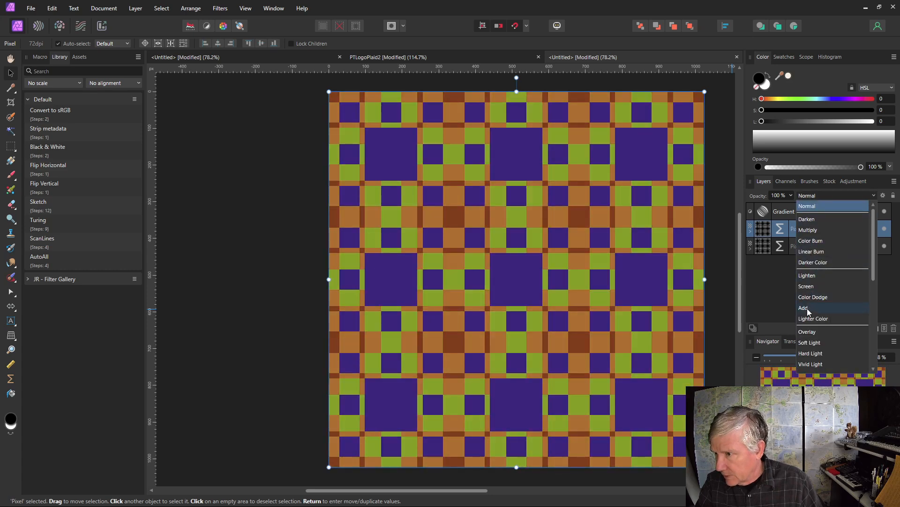
left_click(807, 309)
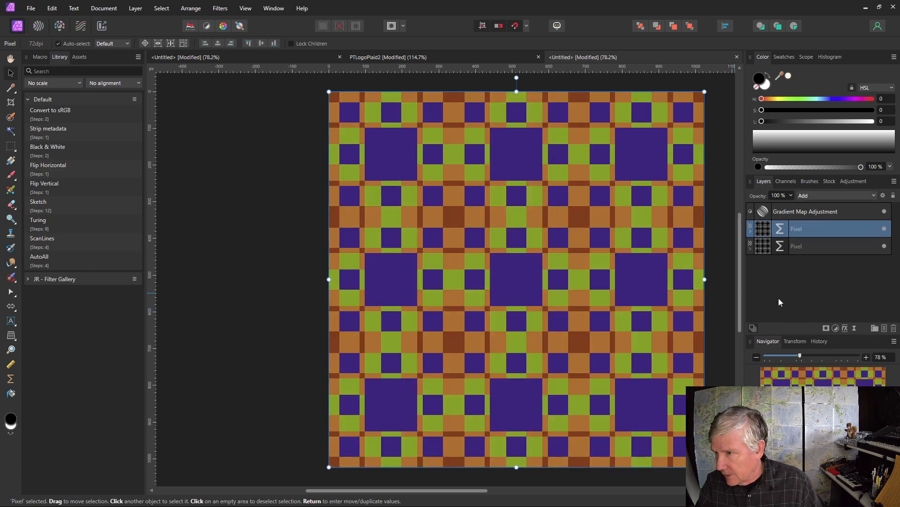
Step: In the lower Pixel layer's texture, set Lines to 1, Line Thickness to about 31% and Fader to about 28% of their ranges
left_click(781, 246)
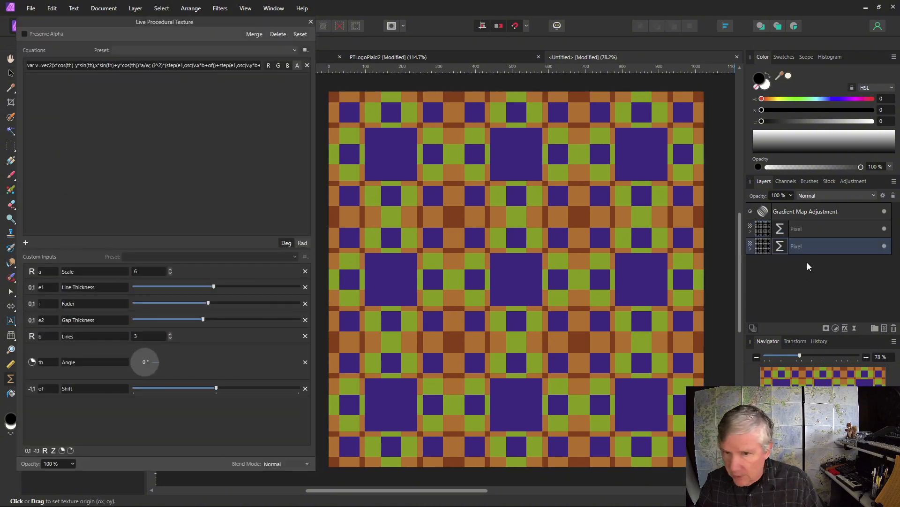
left_click(170, 337)
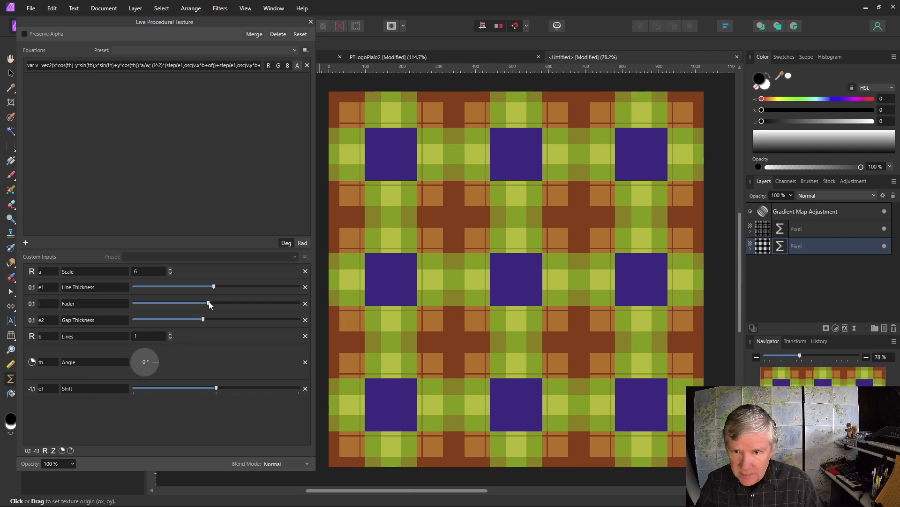
left_click_drag(210, 304, 185, 287)
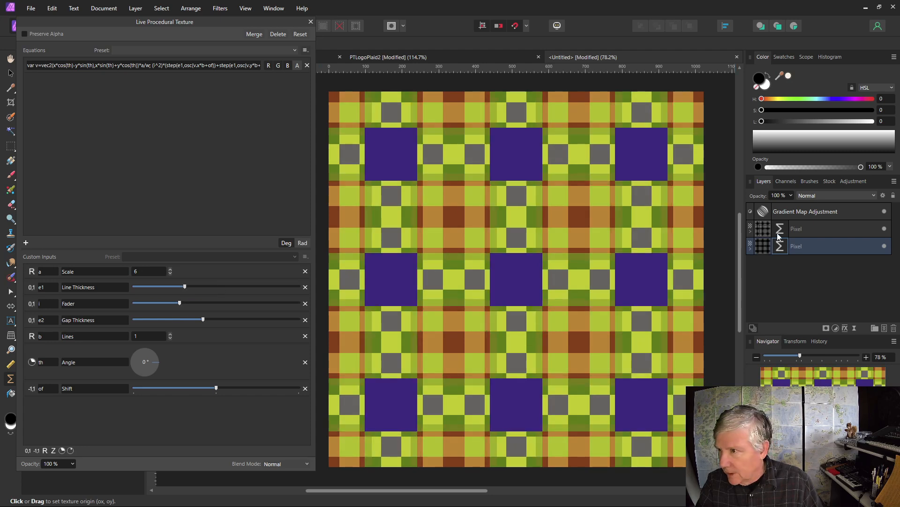
Step: In the upper Pixel layer's texture, lower Fader to about 32% and Gap Thickness to about 36%, test Shift, and close the settings
left_click(778, 231)
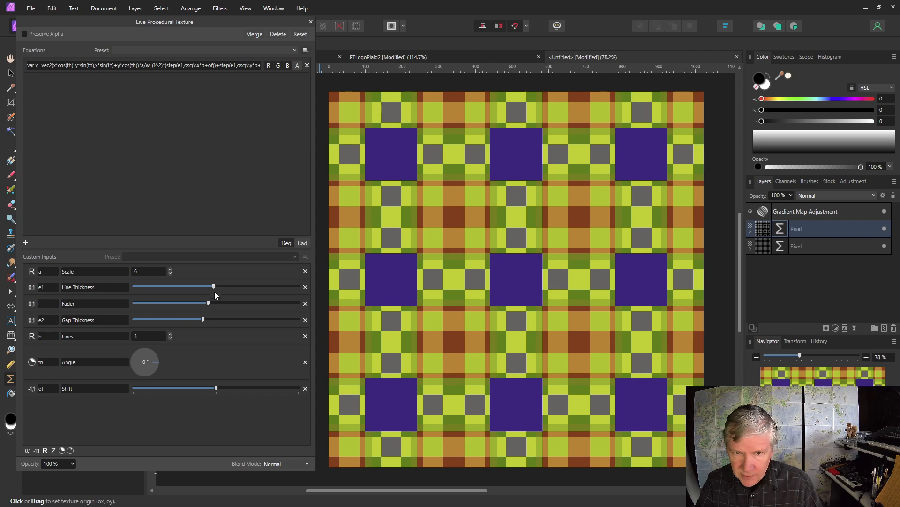
left_click_drag(209, 305, 185, 310)
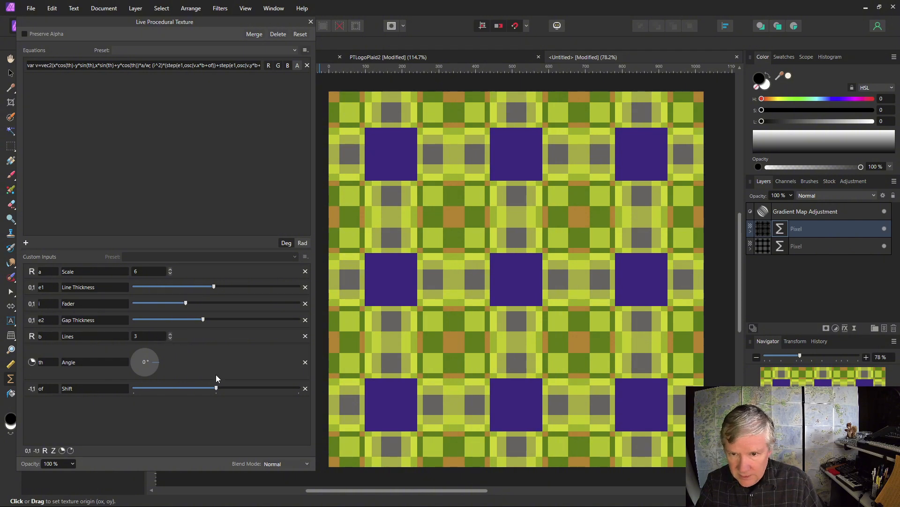
mouse_move(217, 388)
left_mouse_down()
mouse_move(87, 380)
mouse_move(335, 387)
mouse_move(217, 396)
left_mouse_up()
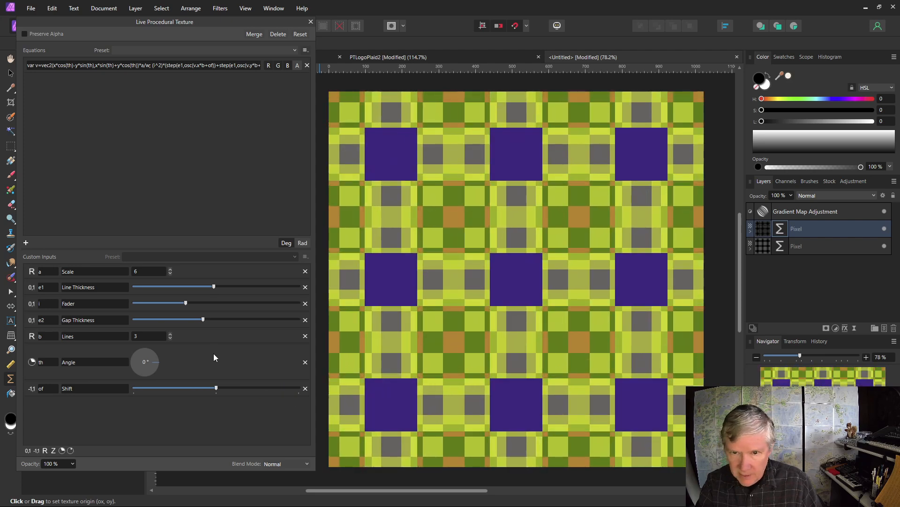
left_click_drag(203, 320, 190, 346)
key("Return")
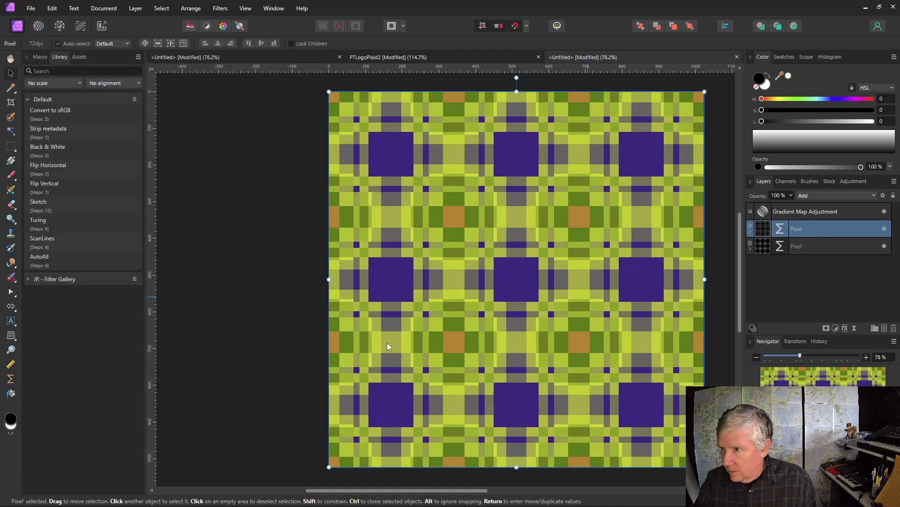
Step: Rotate the upper Pixel layer's texture to a 45° Angle and multiply its Scale by .707, comparing with the lower layer's settings
left_click(779, 232)
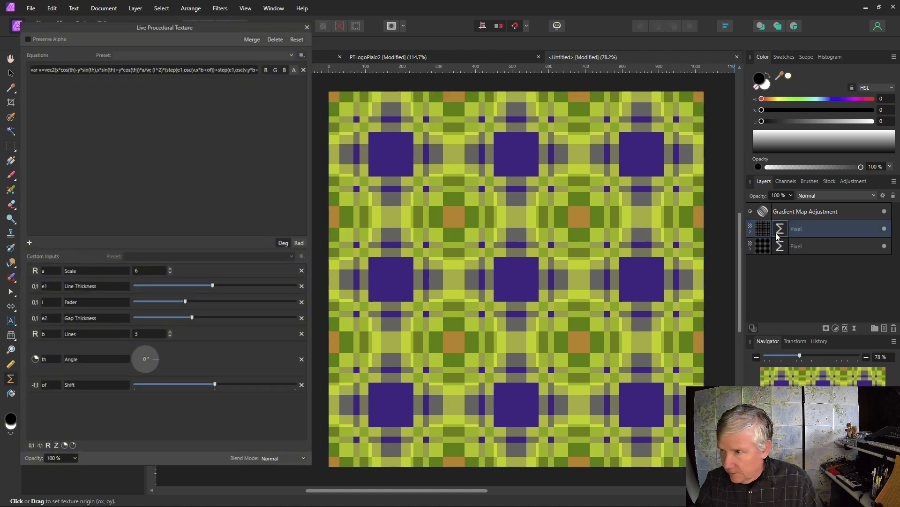
left_click(157, 361)
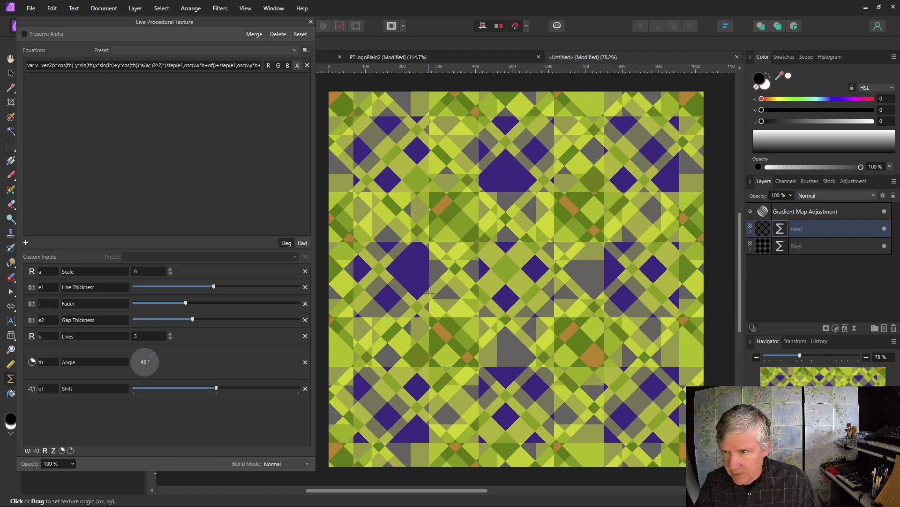
left_click(783, 248)
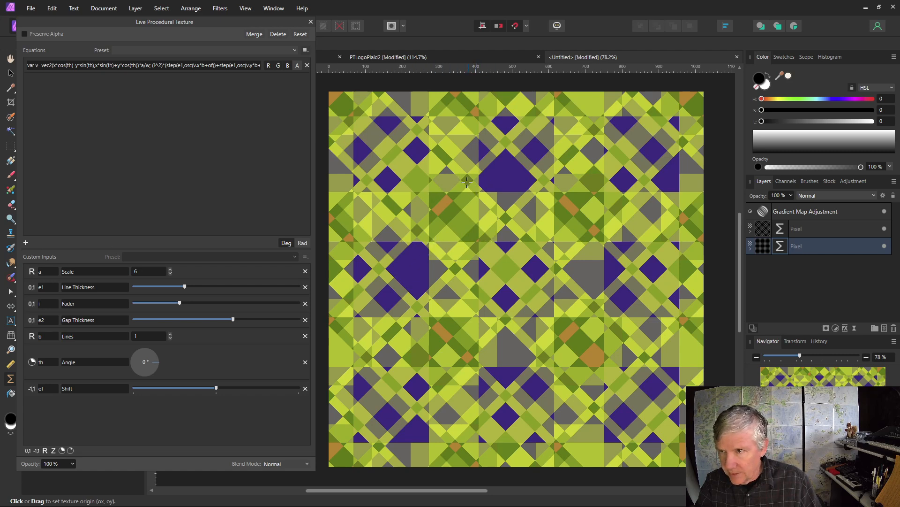
left_click(781, 233)
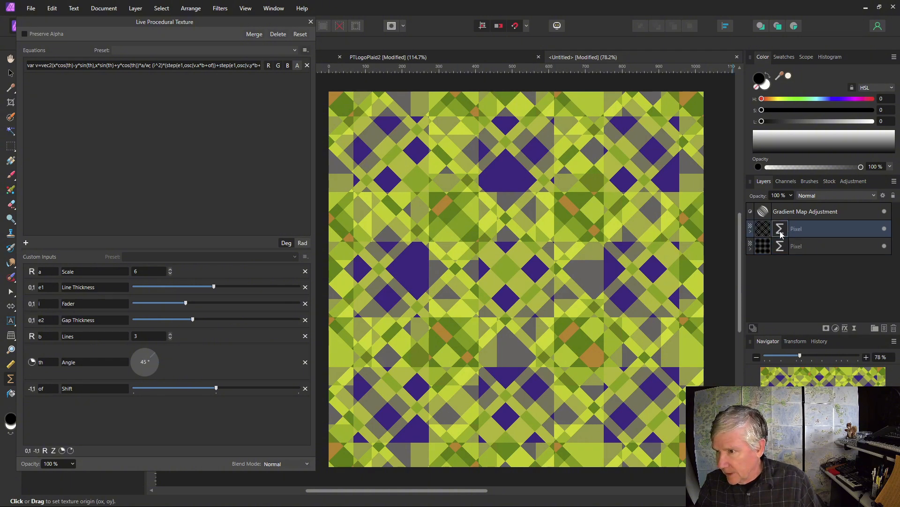
left_click(144, 272)
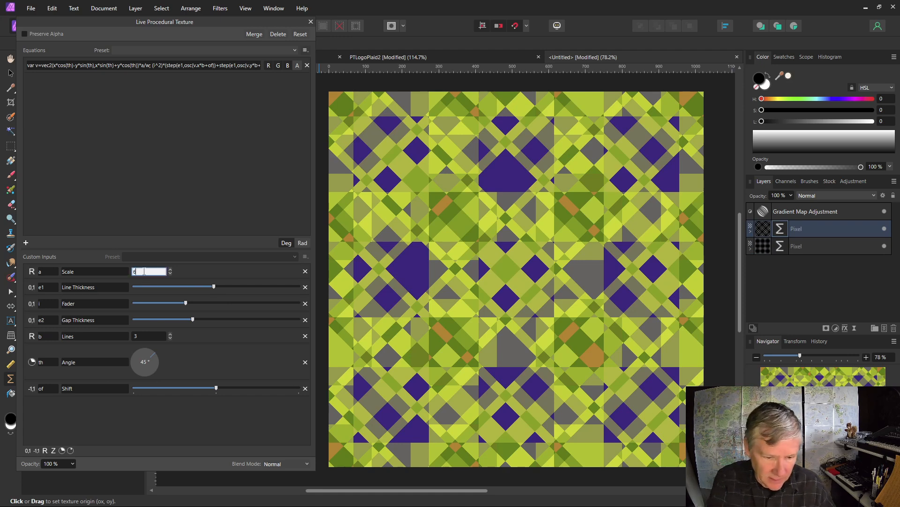
type("*.707")
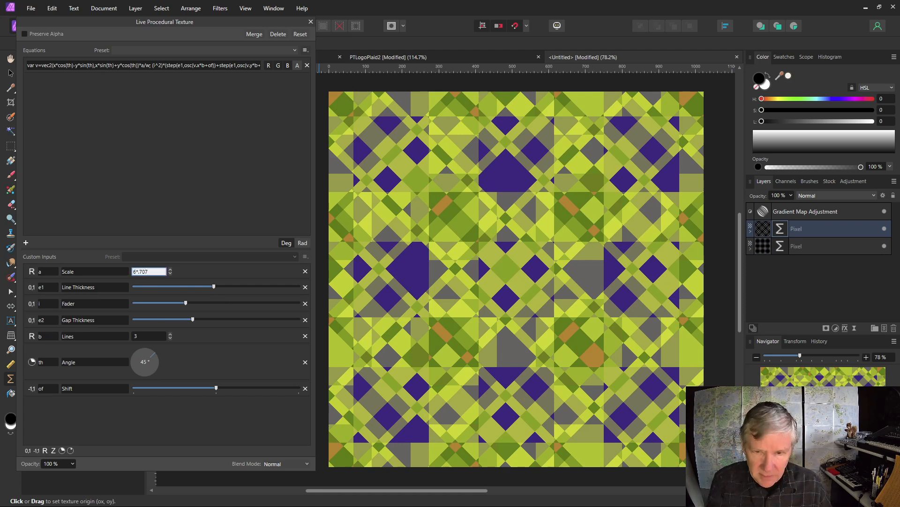
key("Return")
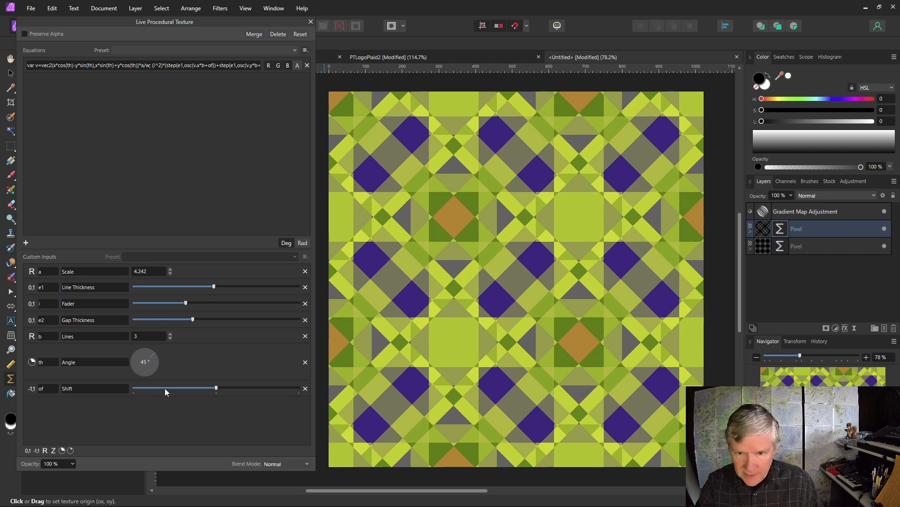
Step: Test Shift on the rotated upper texture and return it to the middle, set Lines to 6, and increase Line Thickness slightly
mouse_move(215, 388)
left_mouse_down()
mouse_move(131, 389)
mouse_move(218, 400)
mouse_move(88, 400)
mouse_move(314, 389)
mouse_move(214, 395)
left_mouse_up()
left_click_drag(213, 392, 217, 393)
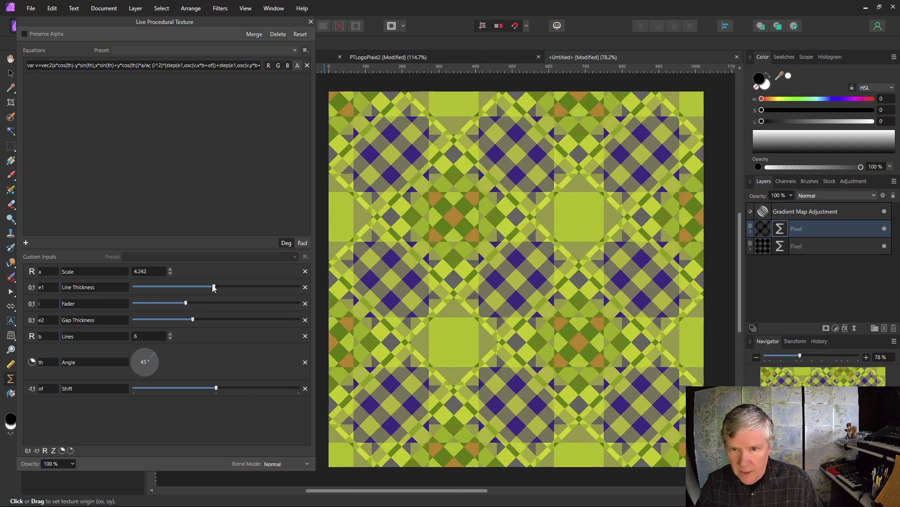
left_click_drag(215, 286, 223, 305)
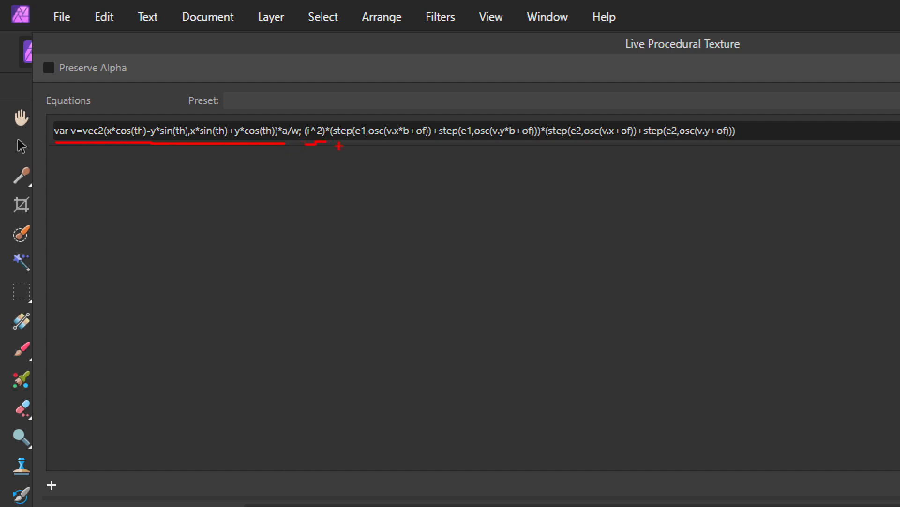
mouse_move(338, 161)
left_mouse_down()
mouse_move(494, 170)
mouse_move(784, 162)
mouse_move(752, 150)
mouse_move(730, 179)
left_mouse_up()
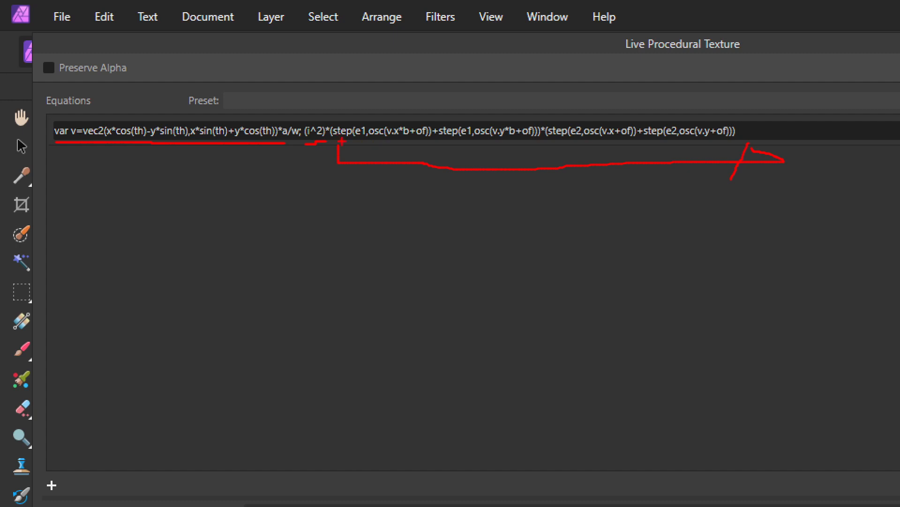
left_click_drag(342, 141, 727, 144)
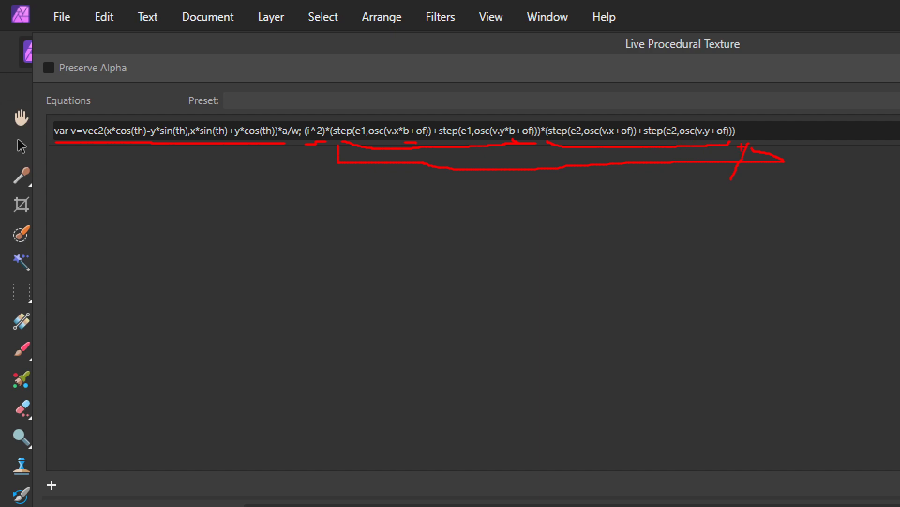
key("Escape")
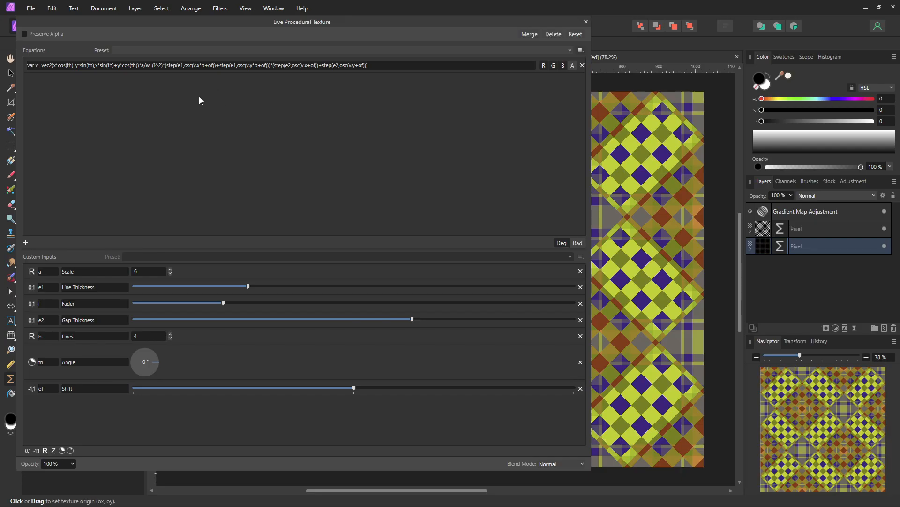
Step: Try removing *b from the v.y term of the lower layer's equation, apply it, and set Lines to 4
left_click(204, 66)
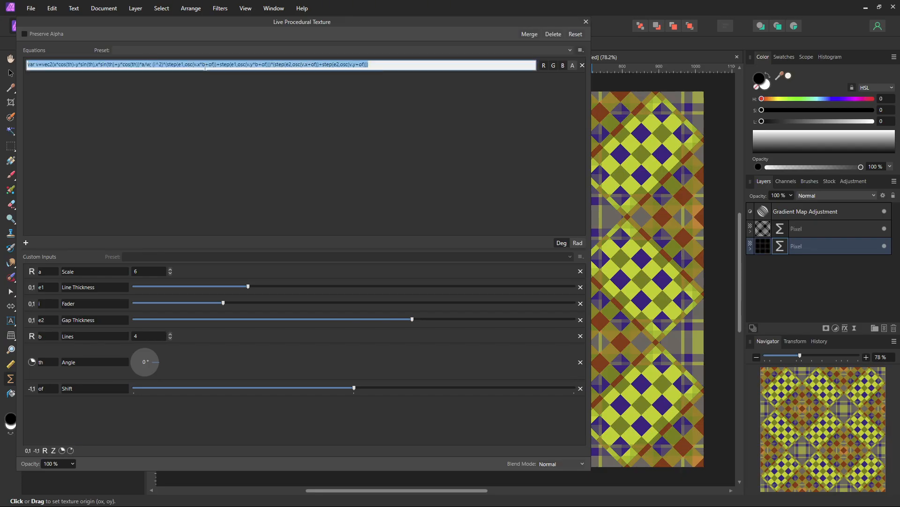
left_click(205, 66)
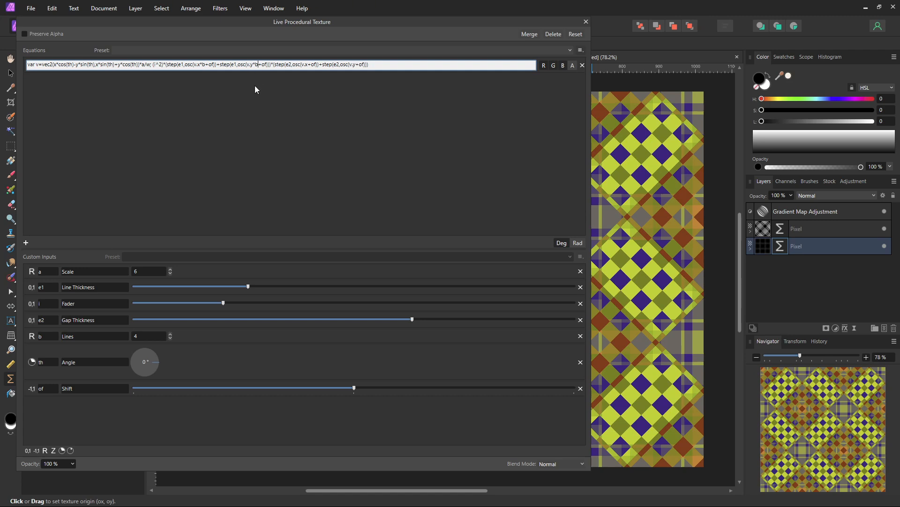
key("BackSpace")
key("BackSpace")
key("Return")
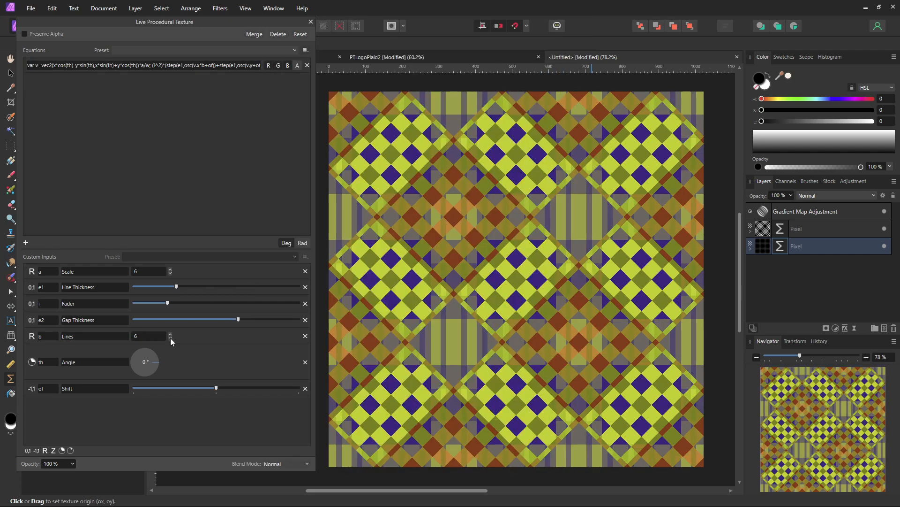
left_click(170, 337)
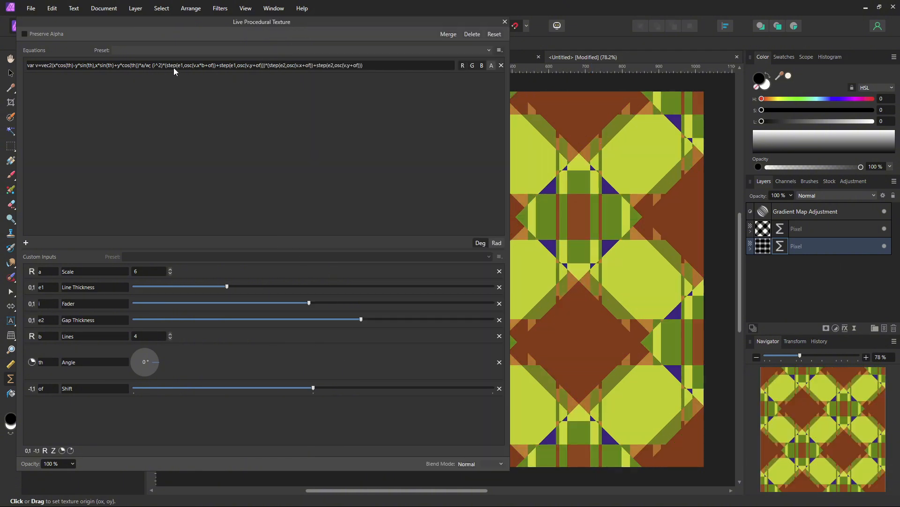
Step: Convert the two e1 step terms of the lower layer's equation to smoothstep, inserting e3 as a second edge after e1
left_click(176, 71)
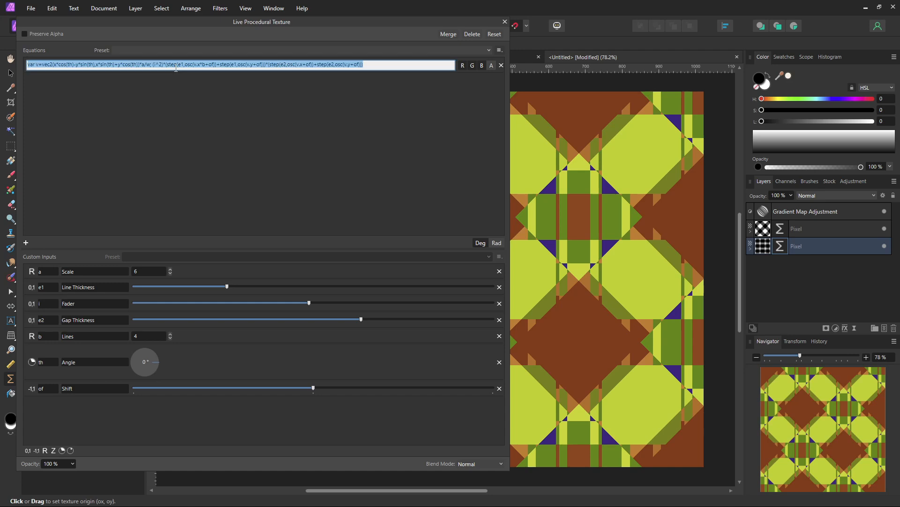
left_click(177, 65)
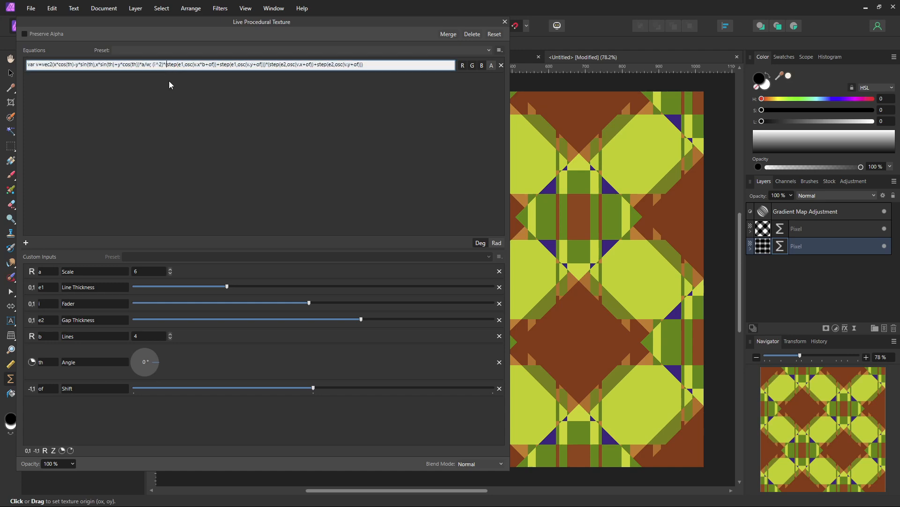
type("smooth")
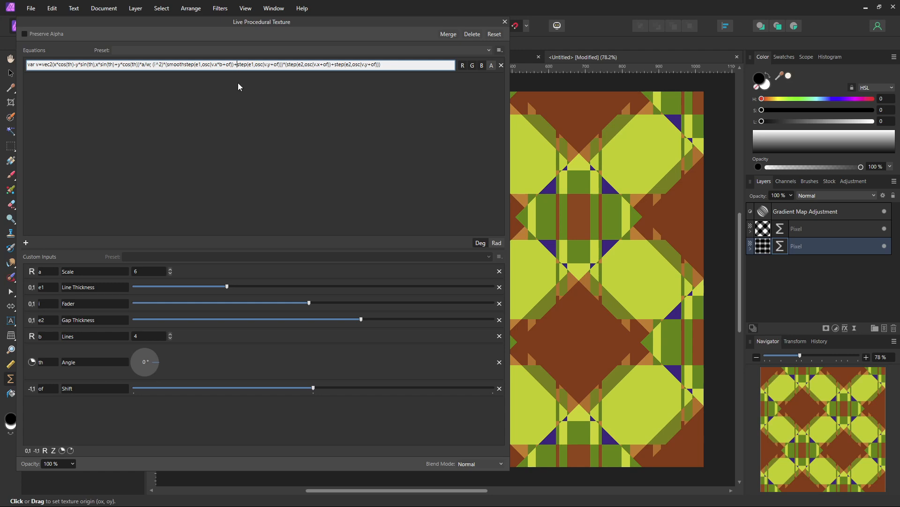
type("smooth")
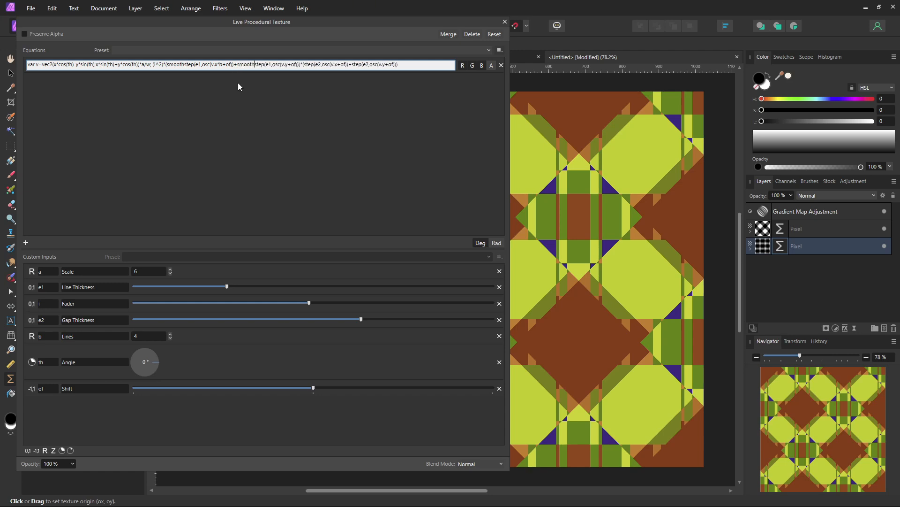
left_click(202, 65)
type("e3,")
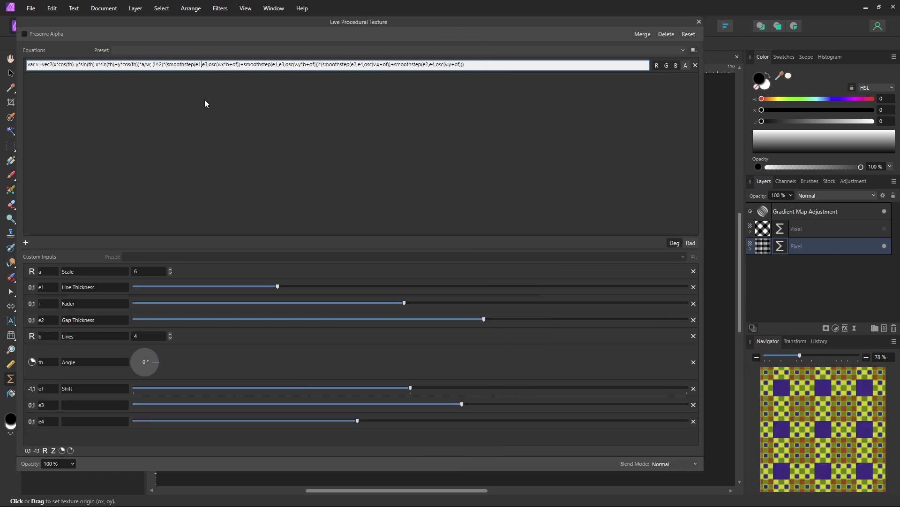
Step: Change the second smoothstep edges in the lower layer's equation to e1+e3 and e2+e4 in all four terms and apply it
type("e1+")
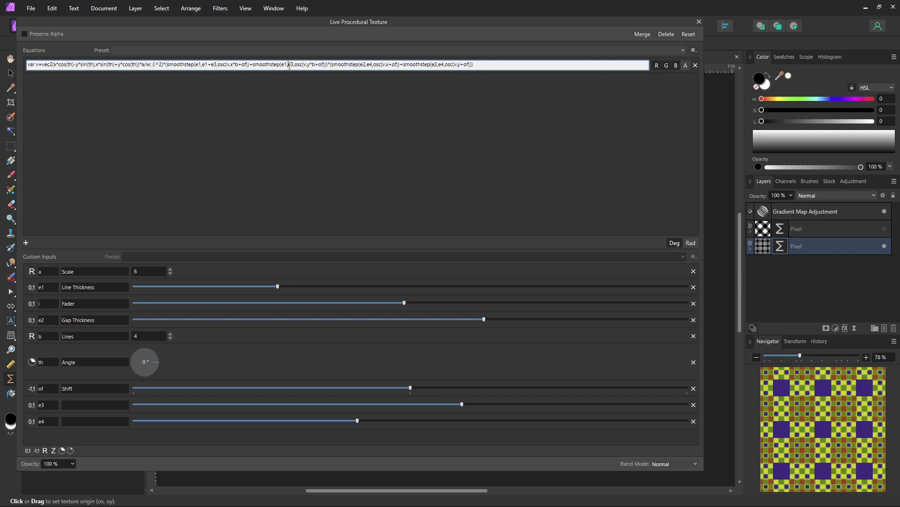
type("e1+")
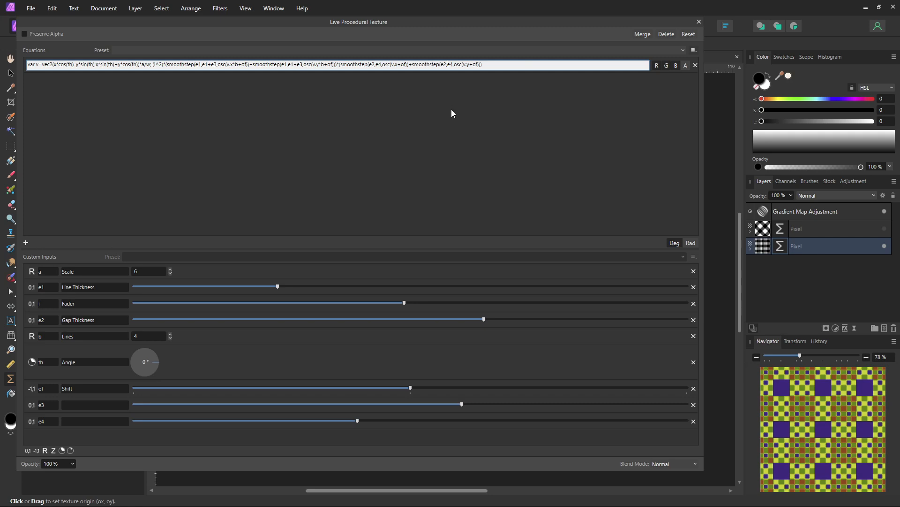
type("e2+")
type("e2+e")
key("Return")
Step: Test a lower Line Thickness on the lower layer's texture, and reduce Gap Thickness, e4 and e3 to zero
mouse_move(177, 287)
left_mouse_down()
mouse_move(201, 286)
mouse_move(134, 289)
mouse_move(173, 294)
left_mouse_up()
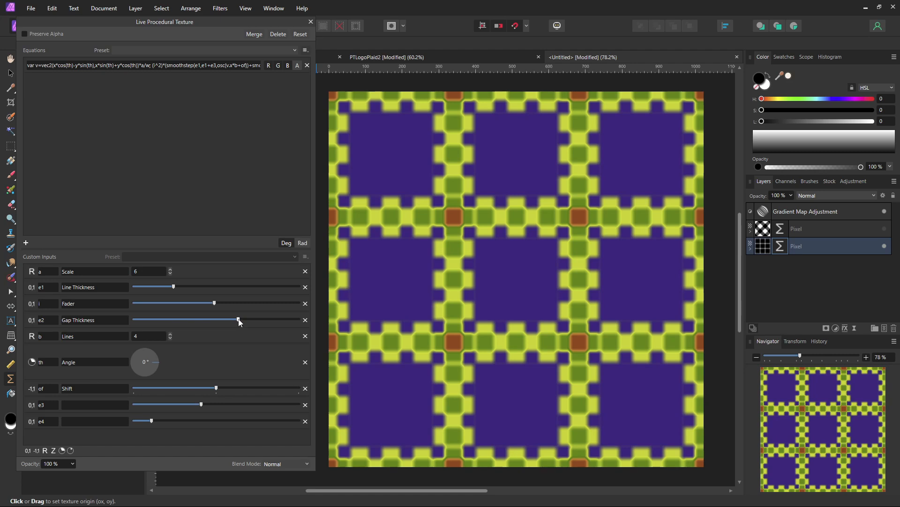
left_click_drag(240, 320, 134, 320)
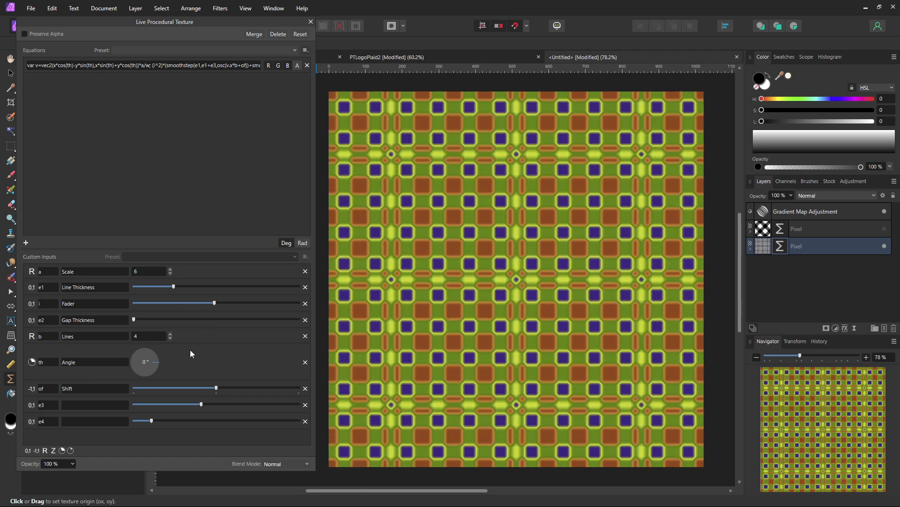
left_click_drag(151, 421, 105, 423)
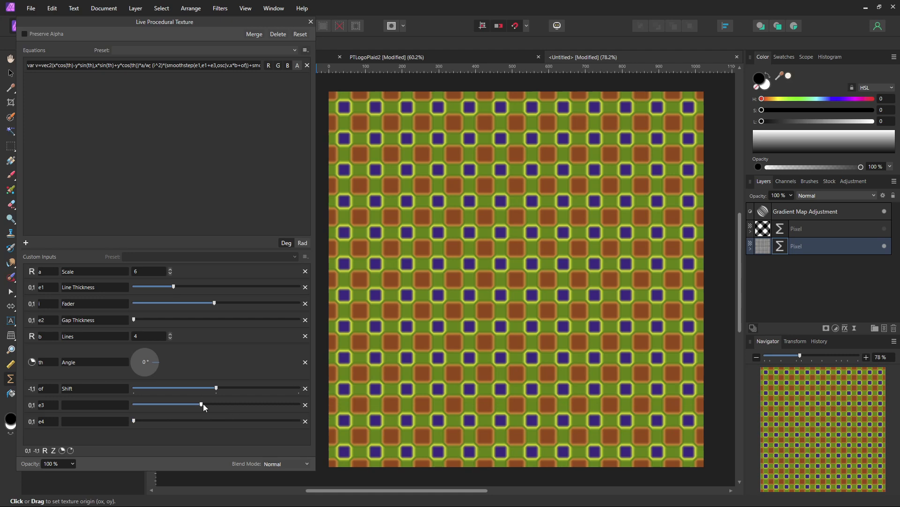
left_click_drag(202, 404, 97, 409)
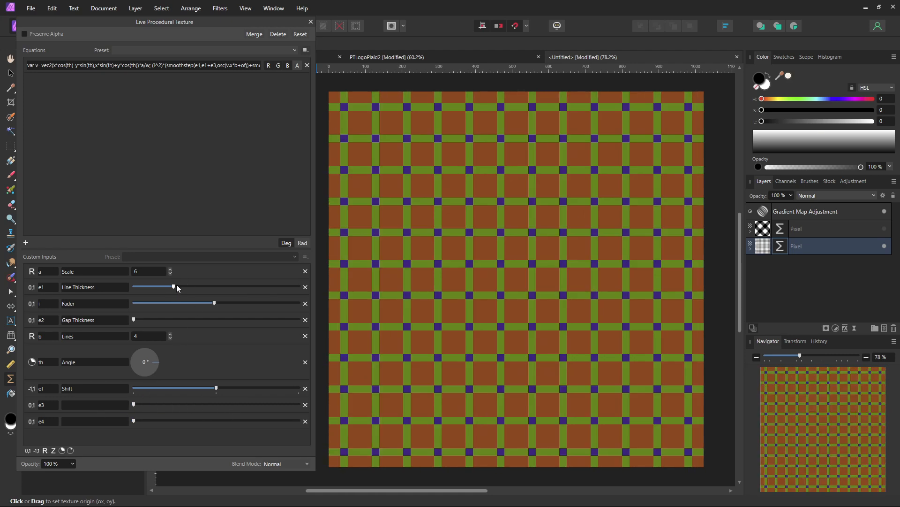
Step: Raise e3 to a bit over a third of its range and increase Line Thickness to about the same level
mouse_move(175, 287)
left_mouse_down()
mouse_move(215, 286)
mouse_move(173, 287)
left_mouse_up()
left_click_drag(137, 403, 196, 405)
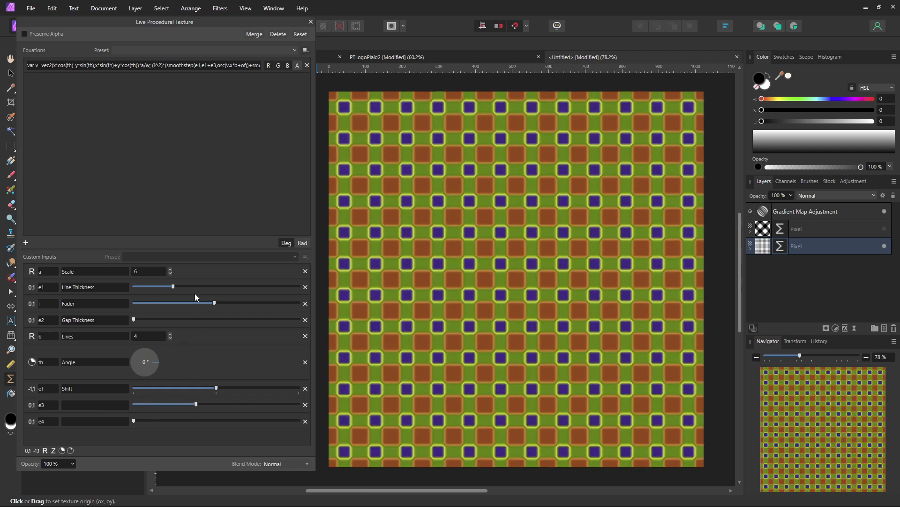
mouse_move(195, 287)
left_mouse_down()
mouse_move(207, 286)
mouse_move(197, 287)
left_mouse_up()
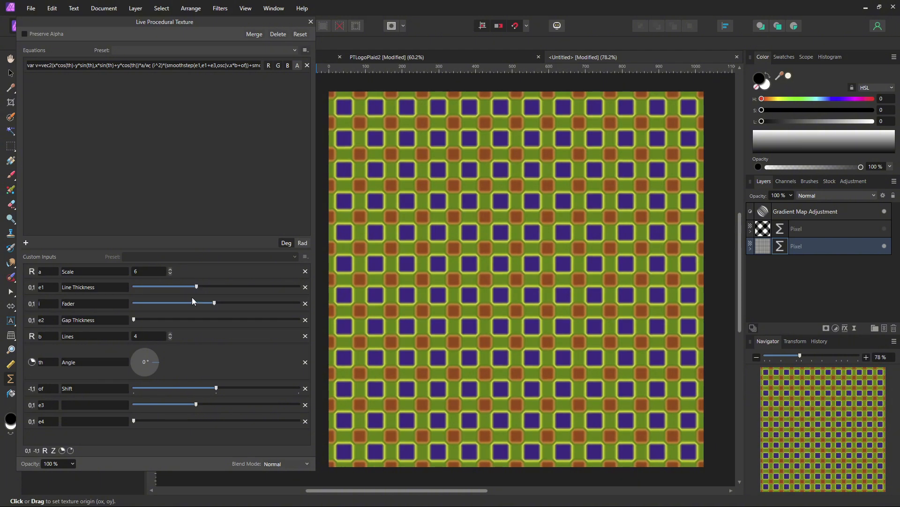
Step: Set Lines to 2, raise Gap Thickness to about 40% of its range, and bring e3 and e4 to about the middle
left_click(170, 337)
left_click(171, 337)
left_click_drag(134, 319, 203, 330)
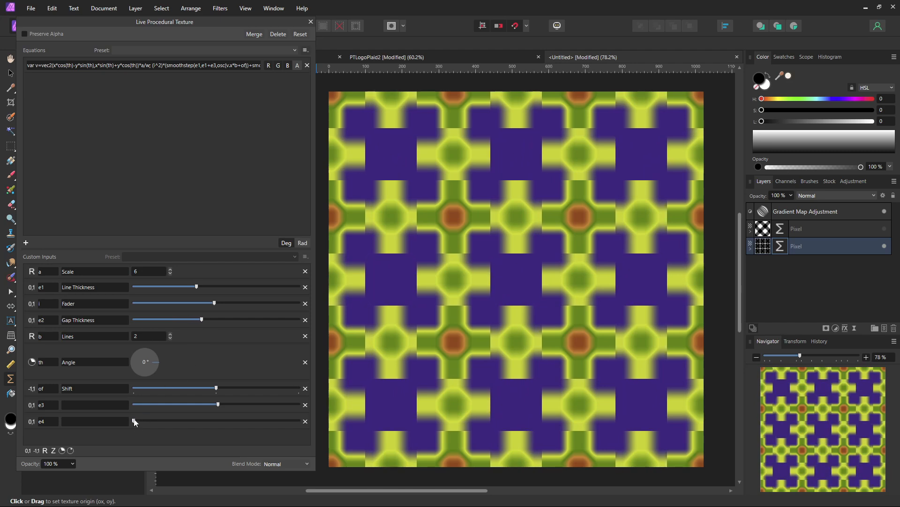
left_click_drag(134, 421, 217, 421)
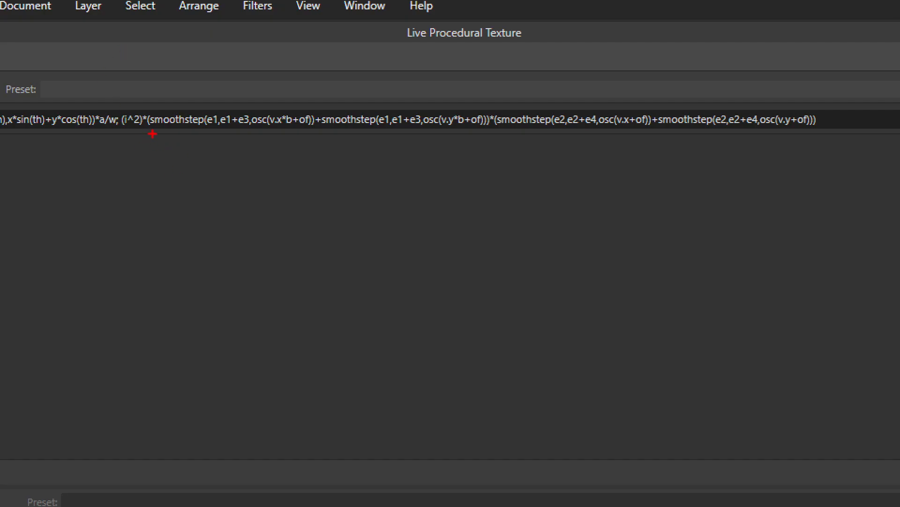
left_click_drag(152, 134, 263, 133)
left_click_drag(390, 130, 430, 134)
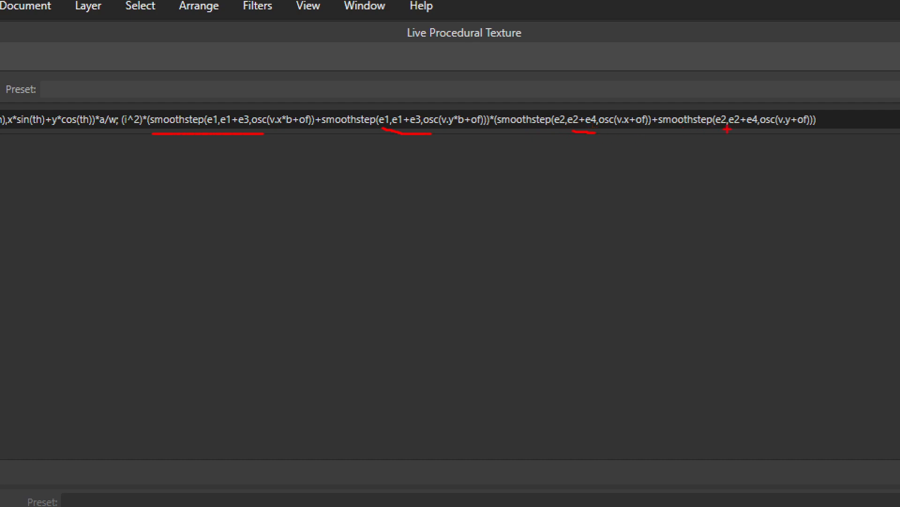
left_click_drag(678, 132, 755, 134)
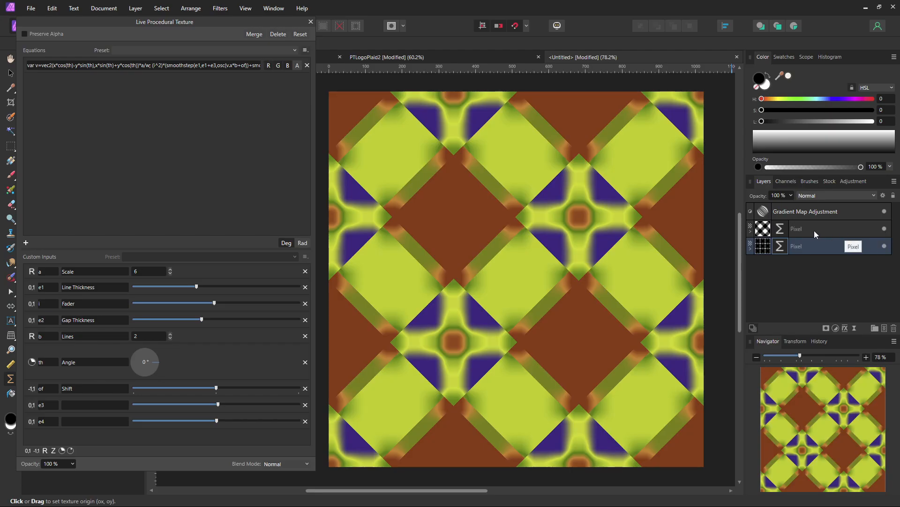
Step: Reduce the Fader of the upper Pixel layer's texture and adjust Line Thickness on the lower Pixel layer's texture
left_click(816, 229)
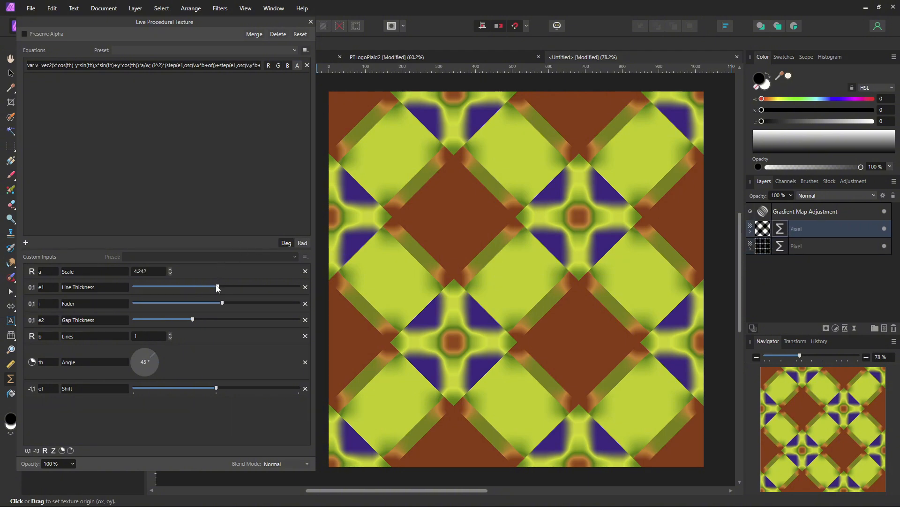
left_click_drag(222, 303, 196, 304)
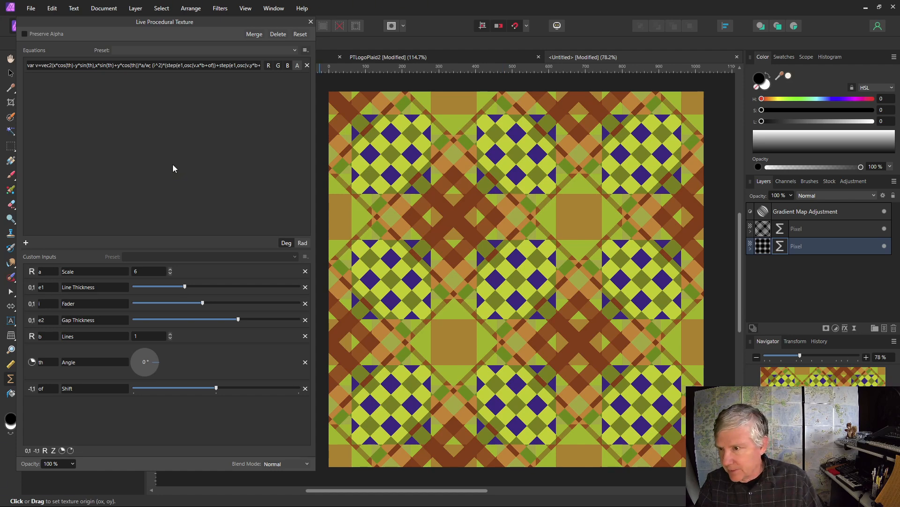
mouse_move(185, 289)
left_mouse_down()
mouse_move(209, 288)
mouse_move(194, 288)
left_mouse_up()
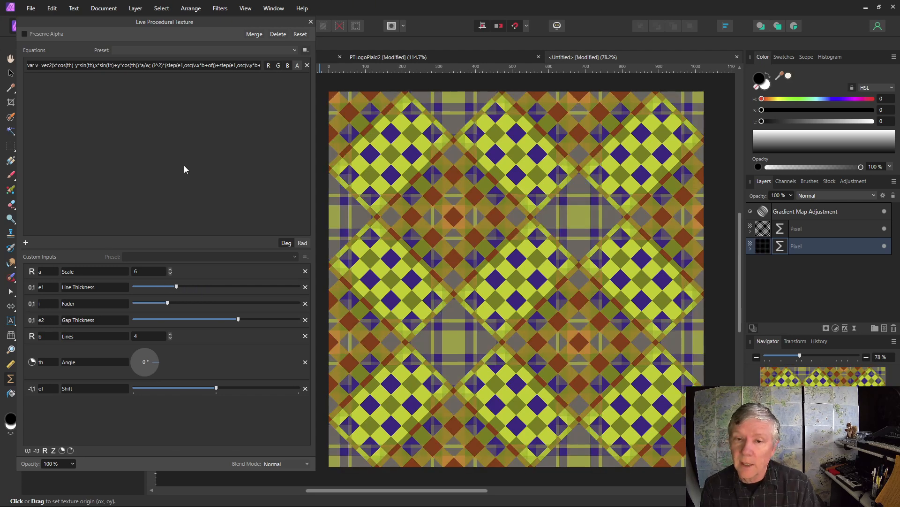